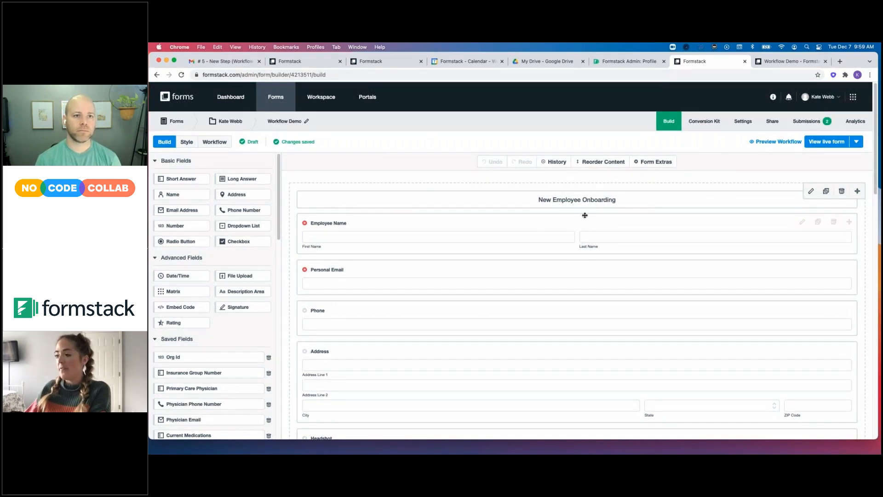
Review the onboarding form's fields from the New Employee Onboarding section through the Manager Step and Human Resources Step sections
scroll(584, 209, "down", 5)
scroll(584, 215, "down", 20)
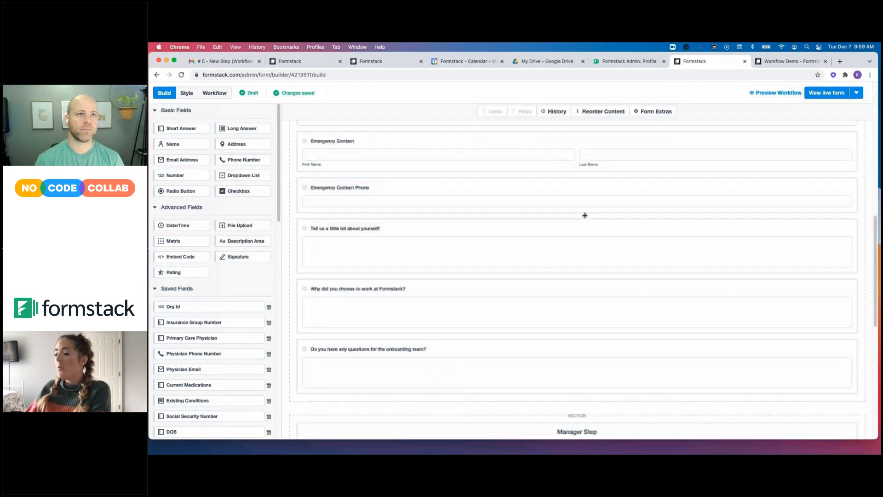
scroll(584, 215, "down", 2)
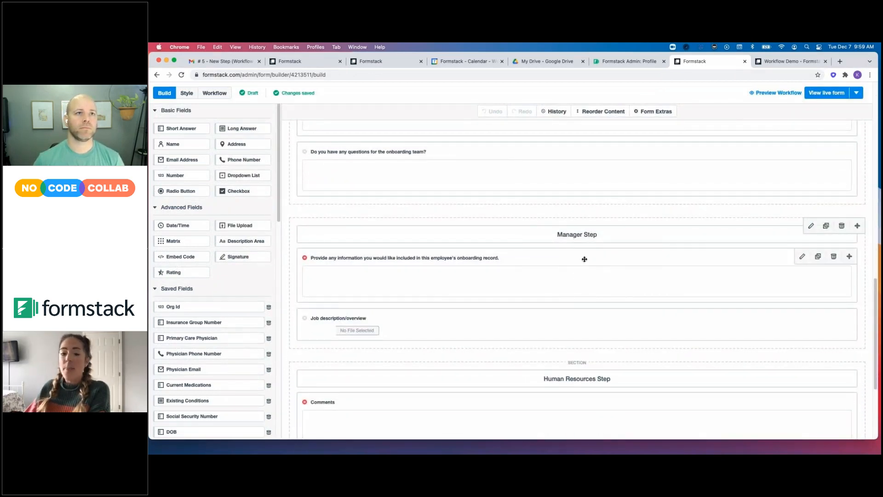
scroll(584, 260, "down", 4)
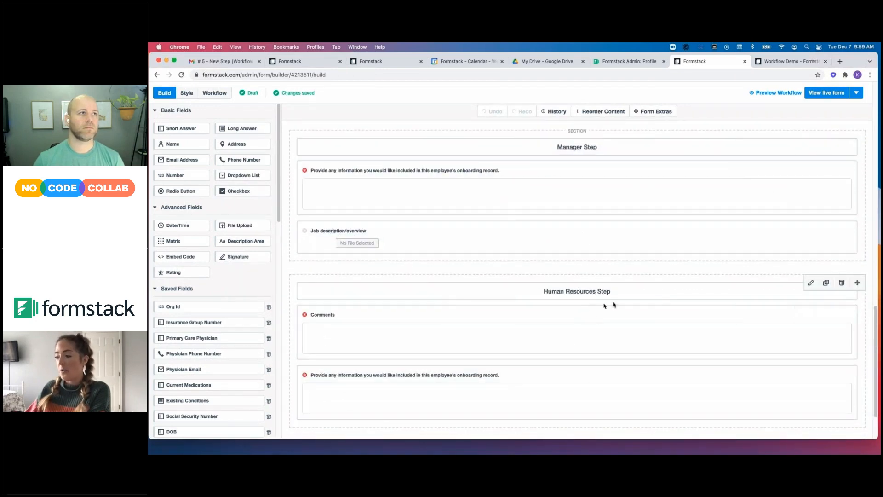
scroll(634, 295, "down", 2)
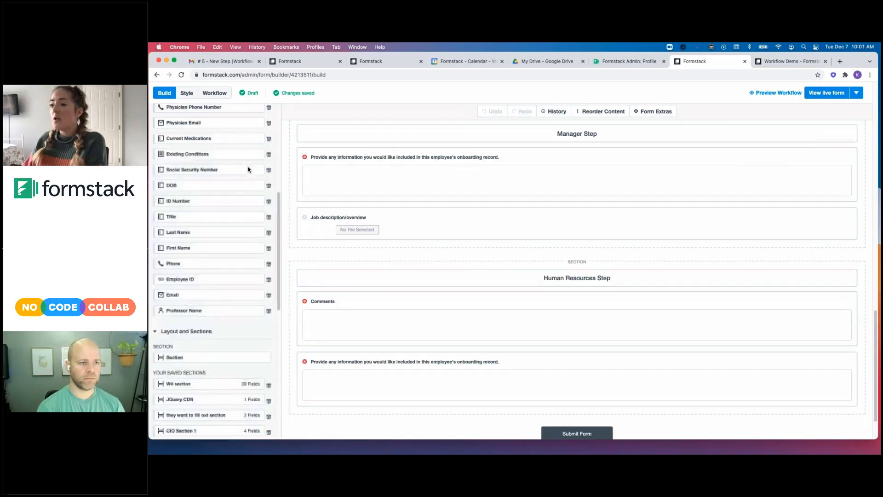
Try to insert a blank section between the Manager Step and Human Resources Step sections
scroll(258, 171, "up", 5)
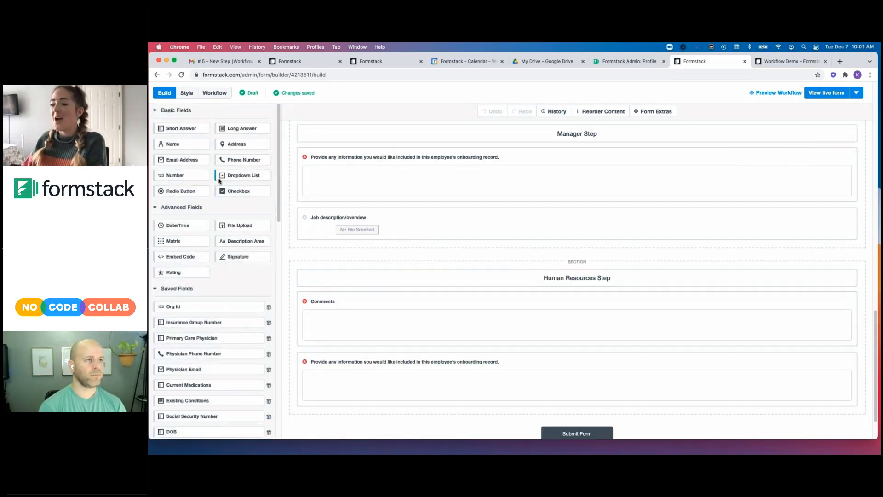
scroll(219, 179, "down", 10)
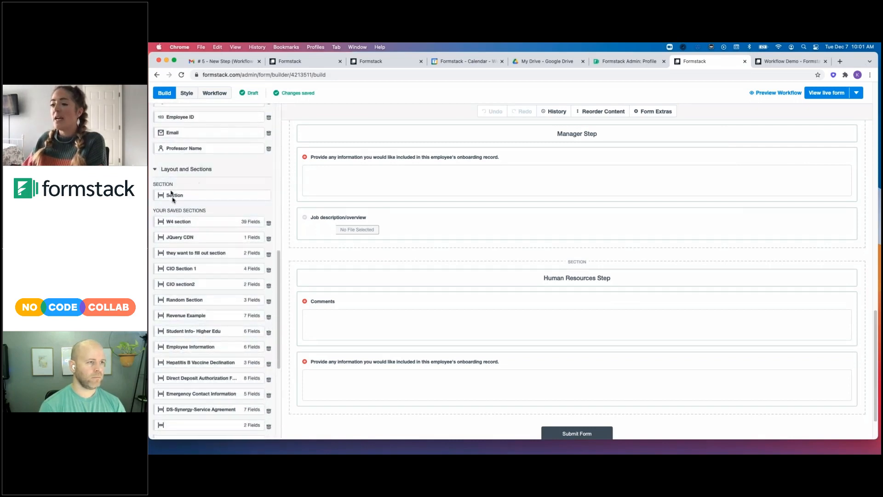
left_click_drag(174, 195, 382, 252)
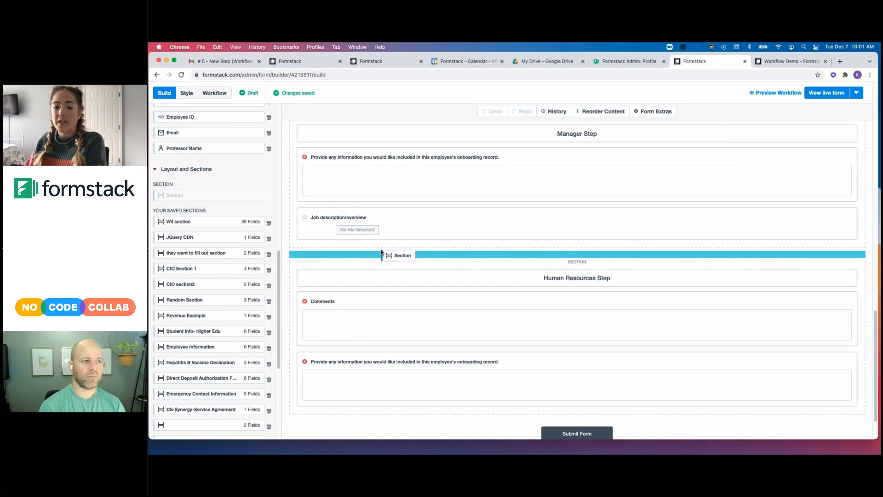
left_click_drag(381, 253, 387, 252)
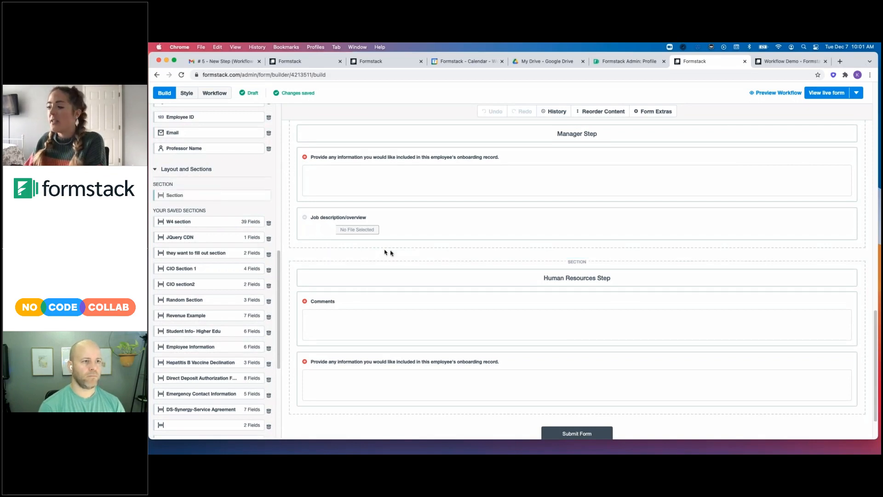
View the Human Resources Step section's settings with its heading text selected, and close them without changes
left_click_drag(174, 195, 482, 260)
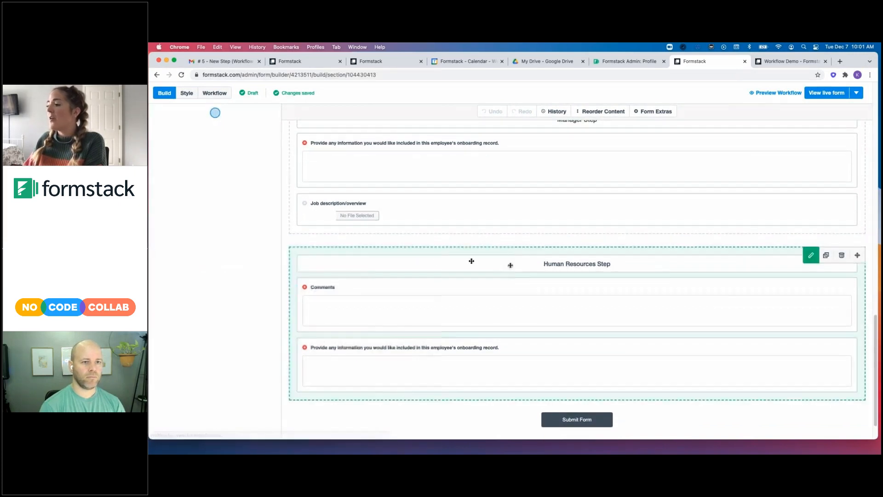
left_click_drag(235, 178, 154, 179)
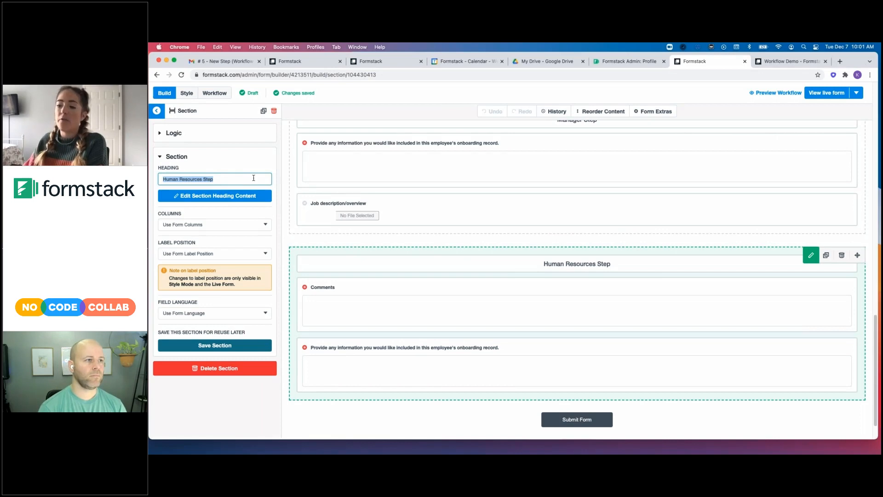
scroll(229, 175, "down", 2)
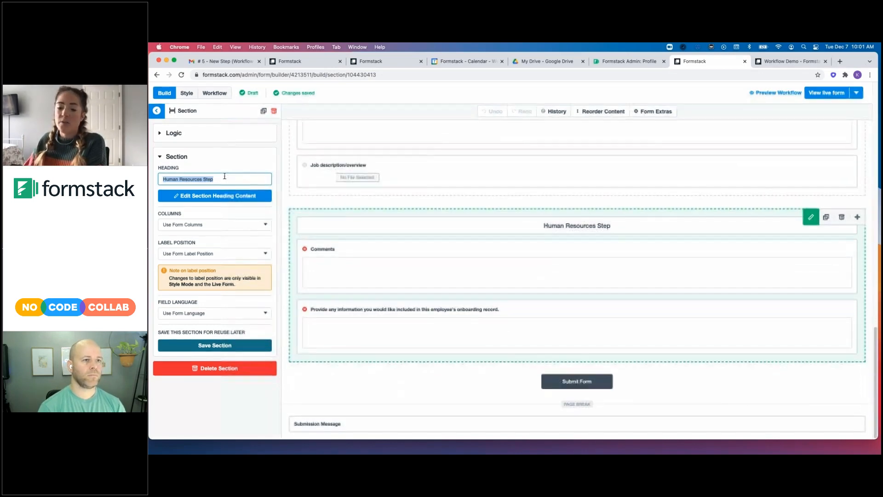
left_click(439, 220)
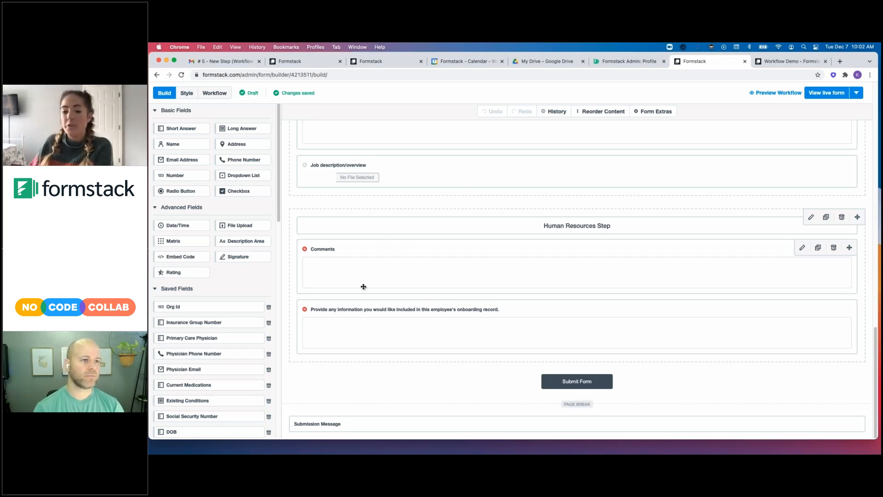
Open the form's workflow editor and view the sections included in the Entry Step
scroll(206, 336, "down", 5)
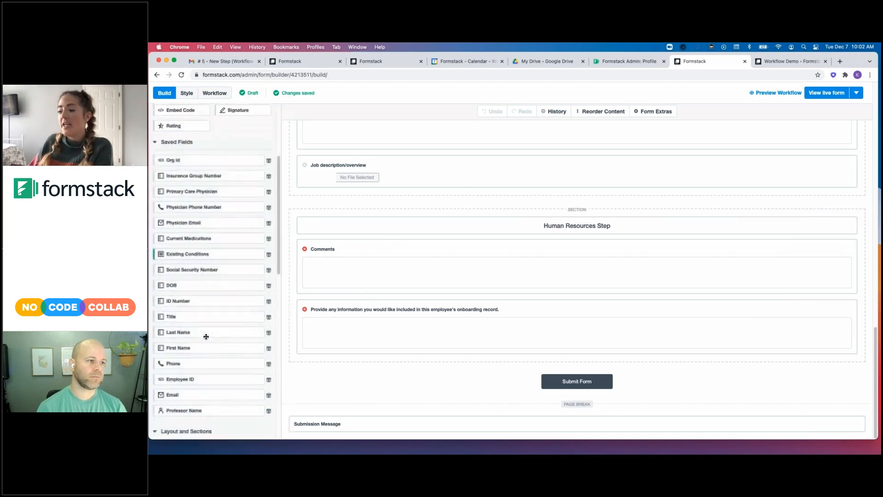
scroll(206, 336, "down", 5)
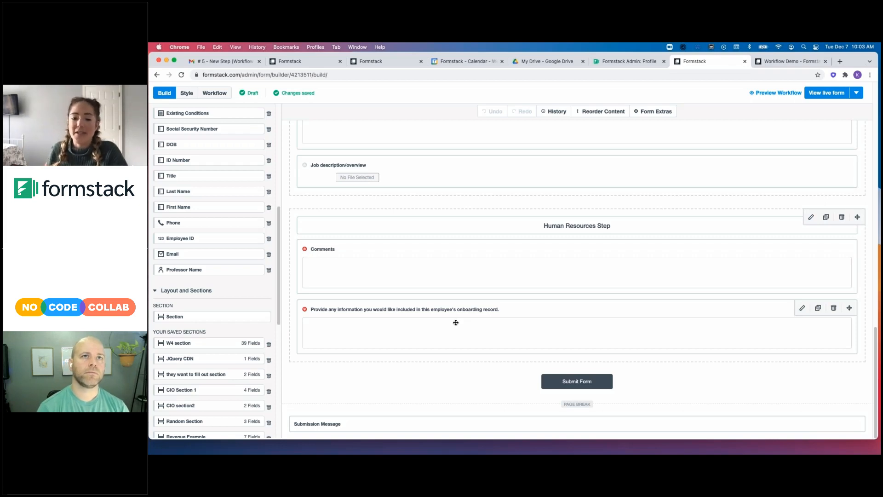
scroll(453, 322, "up", 10)
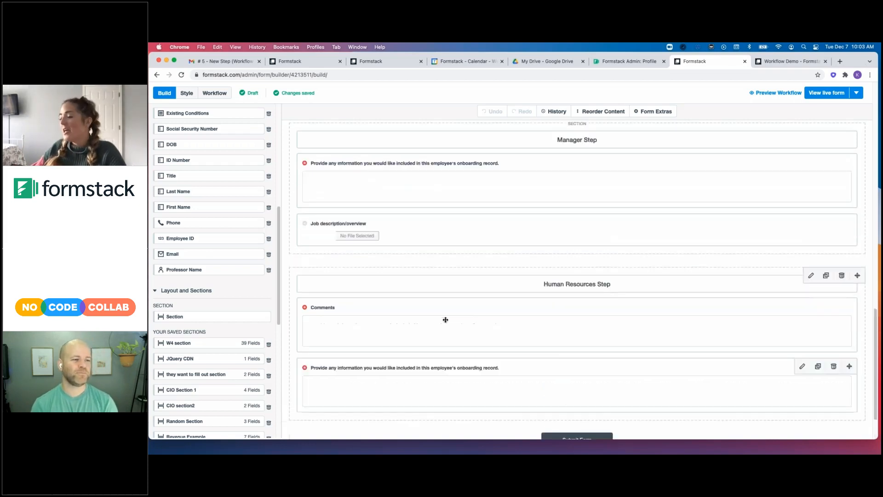
scroll(446, 319, "up", 10)
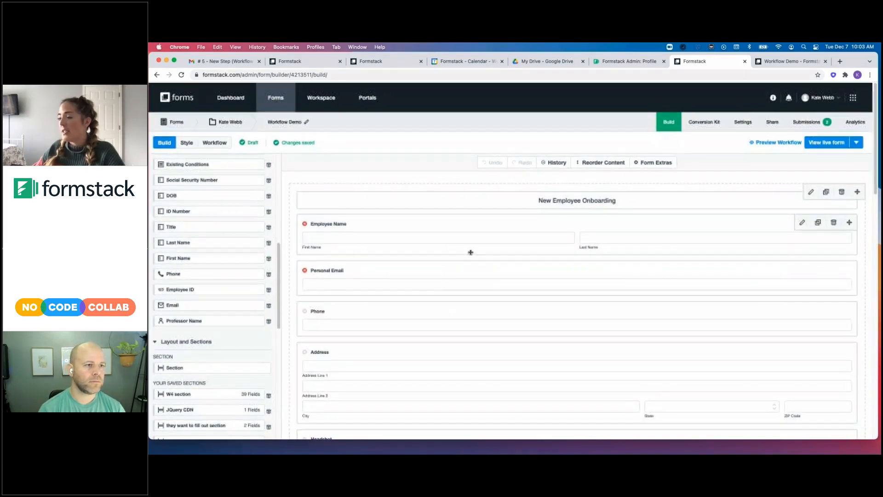
left_click(219, 144)
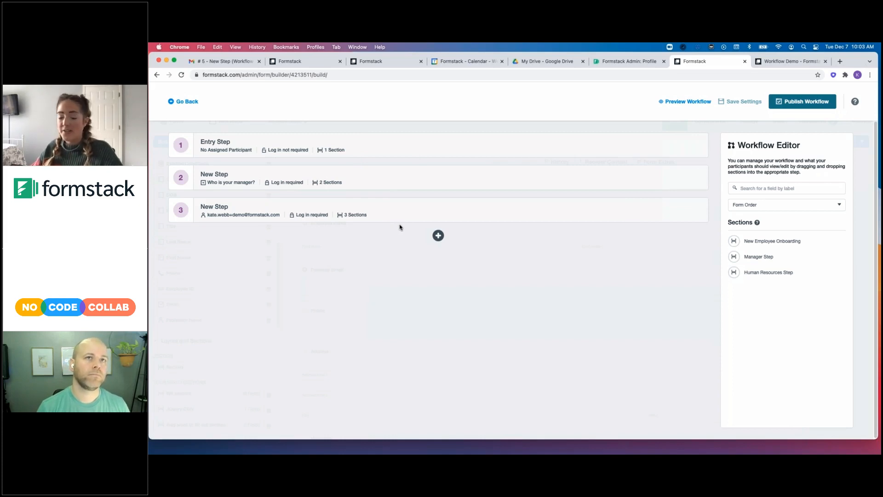
left_click(225, 141)
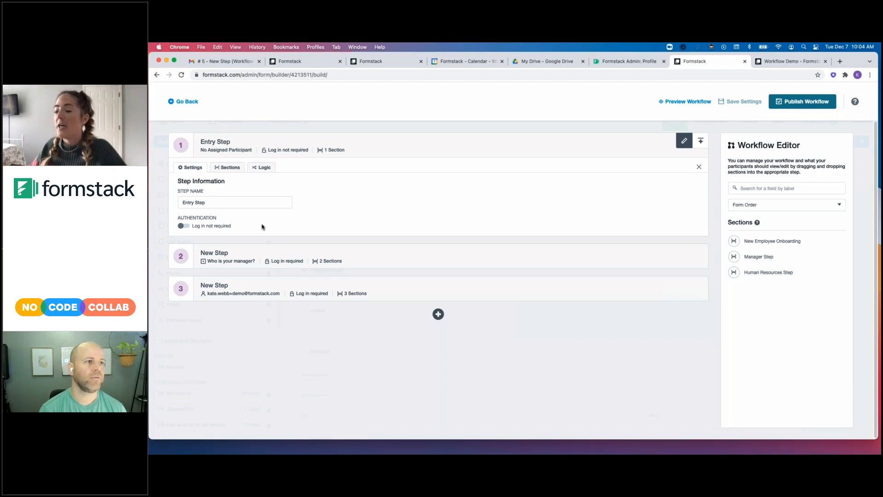
left_click(231, 168)
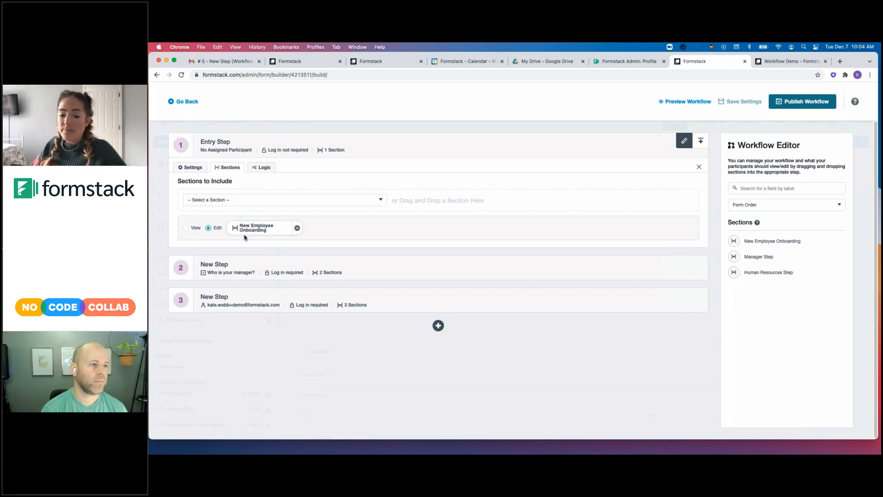
Try including the Human Resources Step section in the Entry Step and remove it again
left_click(237, 201)
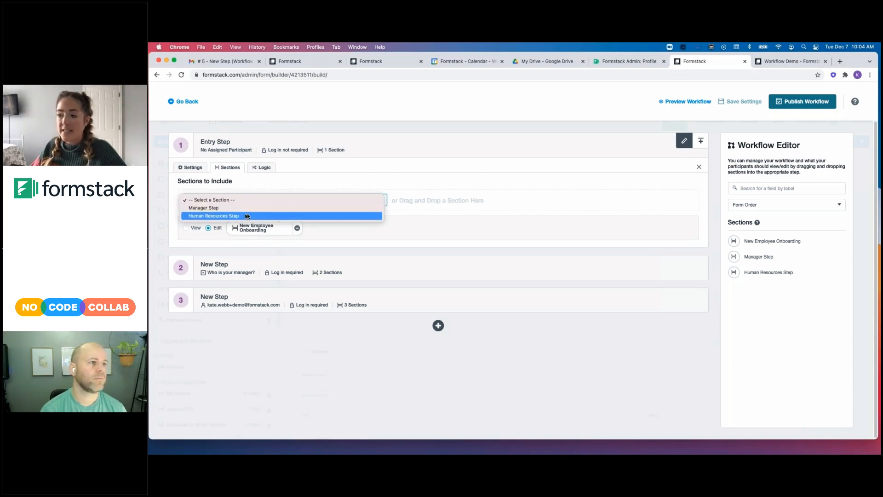
left_click(247, 216)
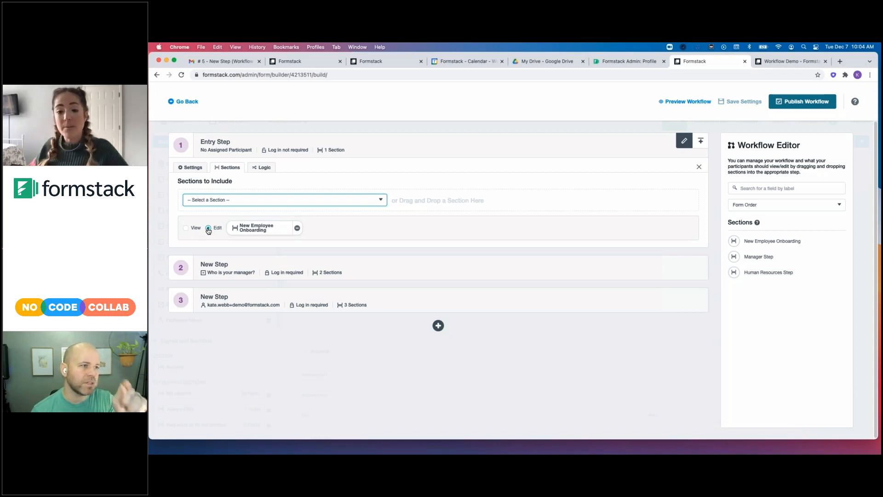
left_click(226, 200)
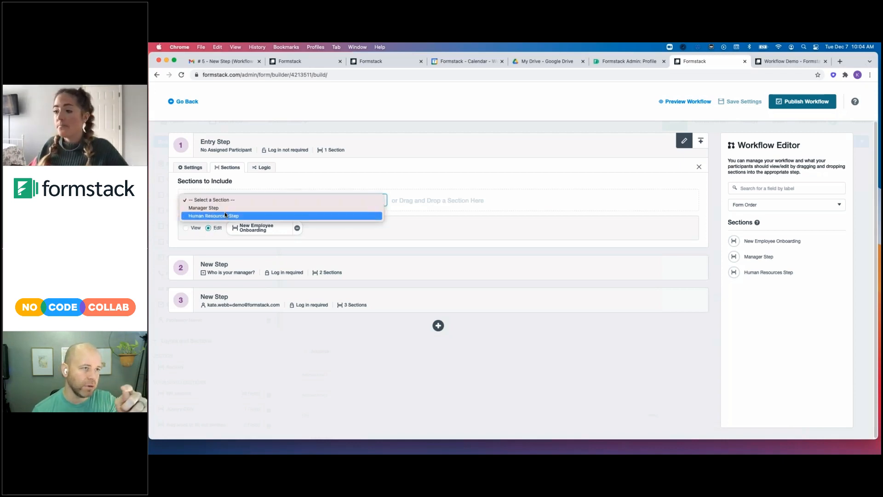
left_click(225, 214)
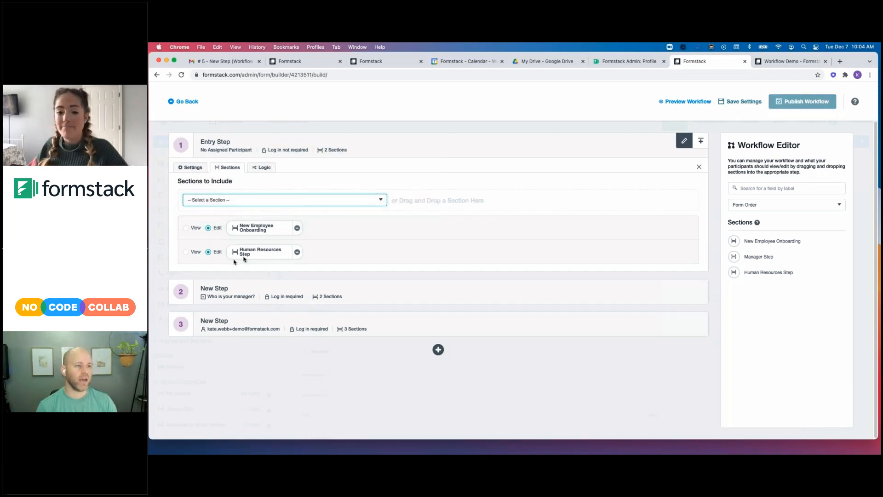
left_click(297, 252)
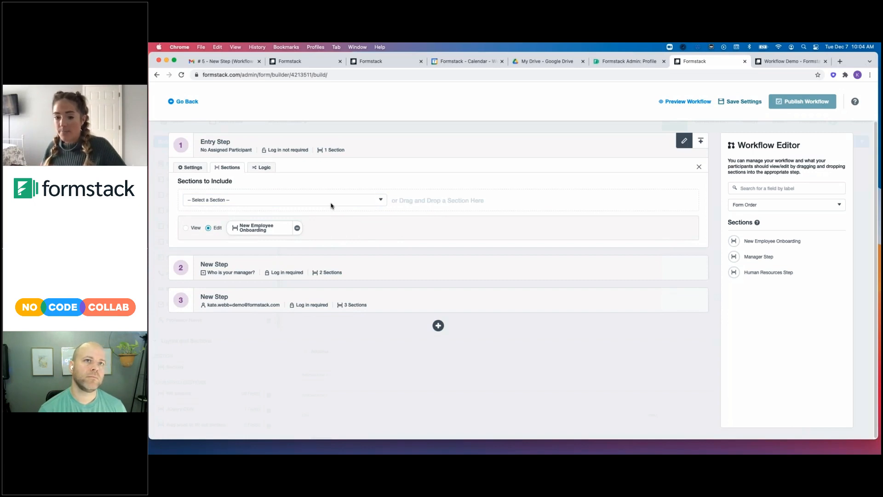
Expand the second workflow step and choose the "Who is your manager?" field for assigning its participant
left_click(225, 264)
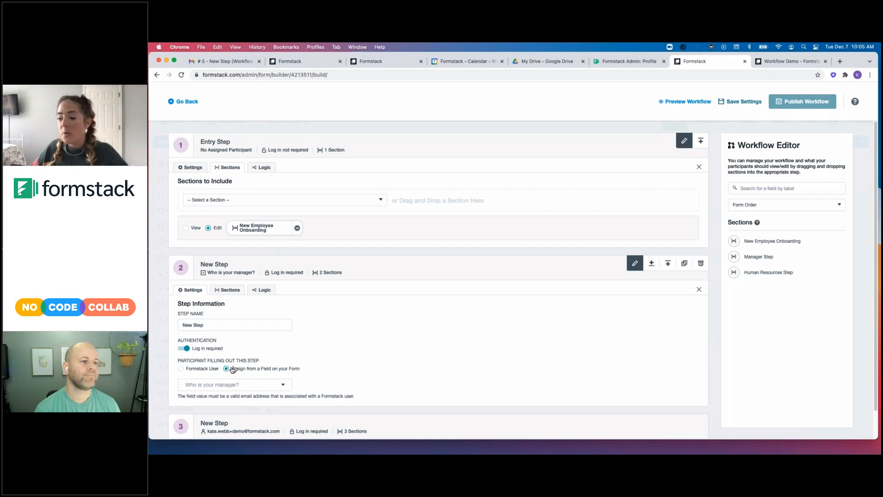
left_click(240, 388)
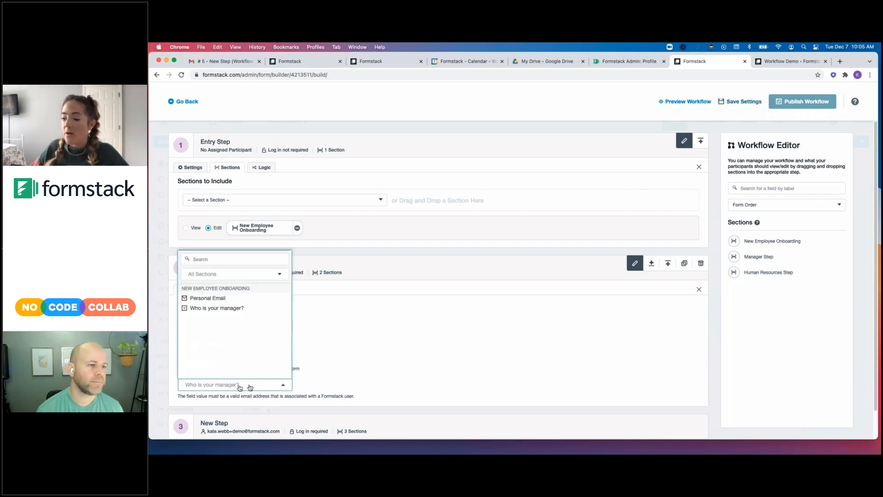
left_click(207, 310)
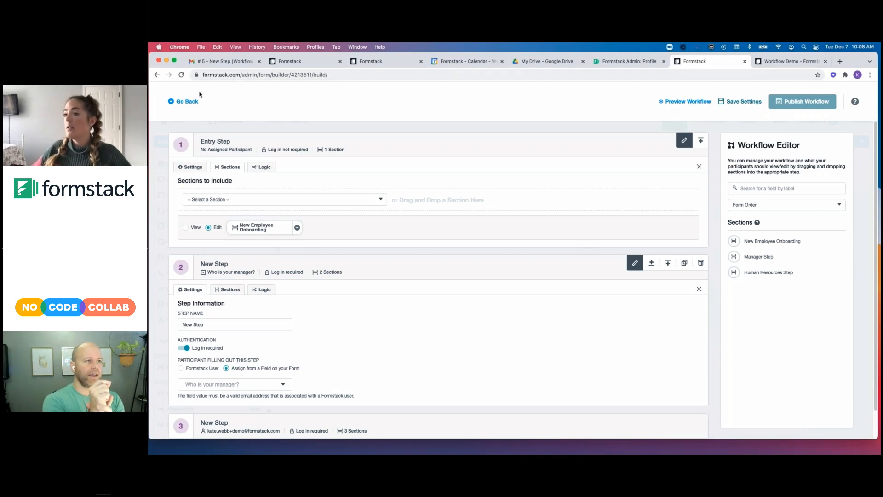
Return to the form builder and examine the option labels and values of the "Who is your manager?" dropdown field
left_click(183, 103)
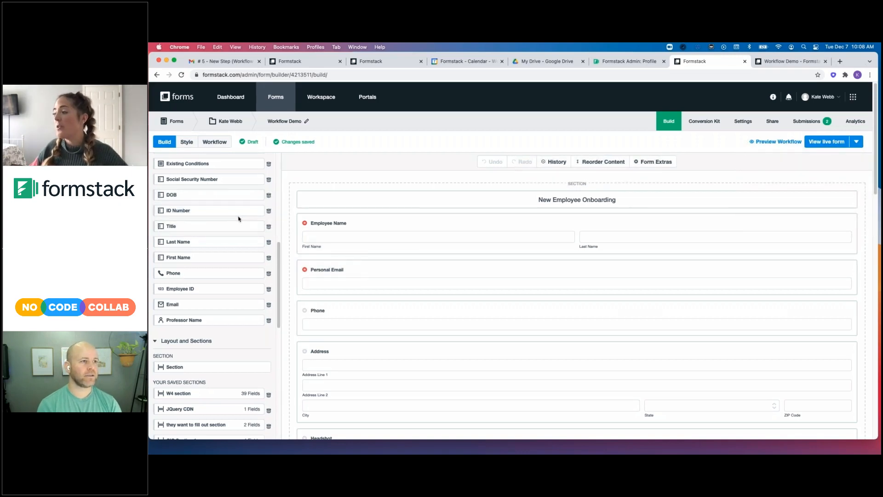
scroll(239, 218, "down", 8)
scroll(362, 303, "down", 5)
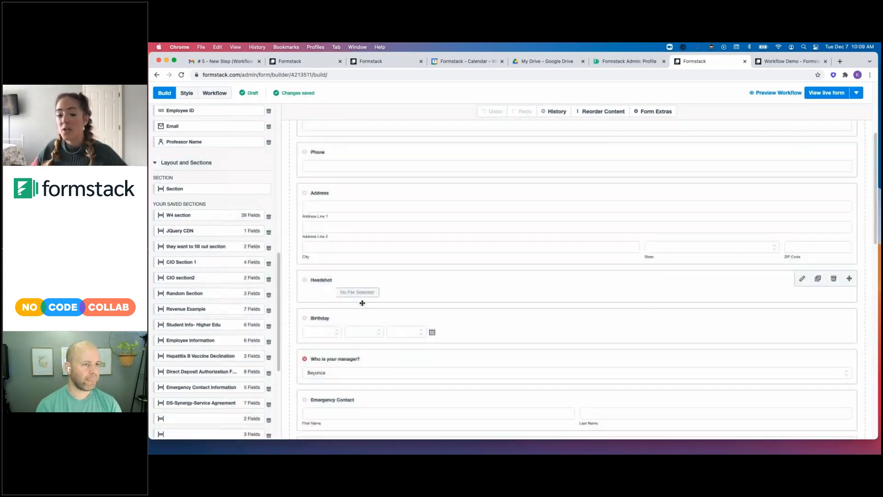
scroll(363, 303, "down", 2)
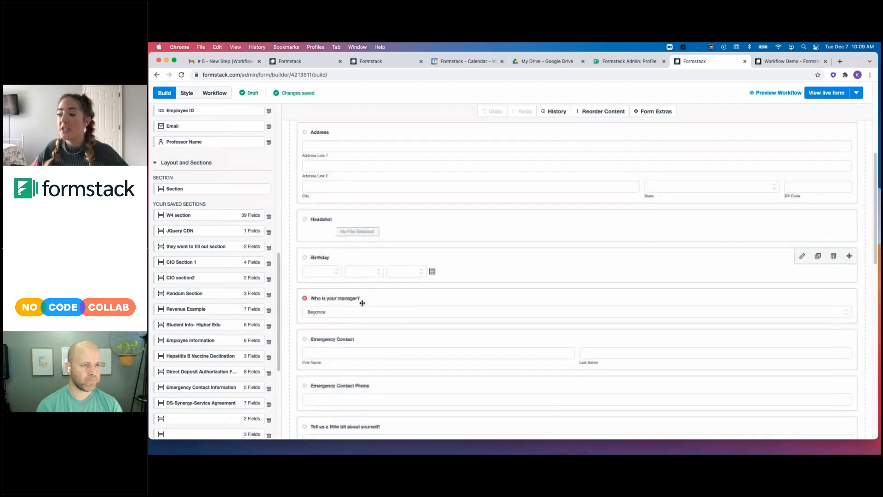
left_click(347, 296)
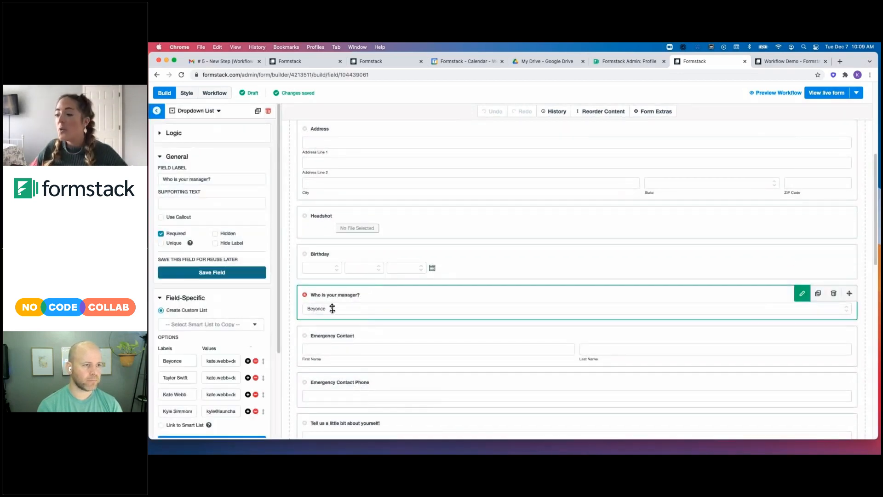
left_click(335, 295)
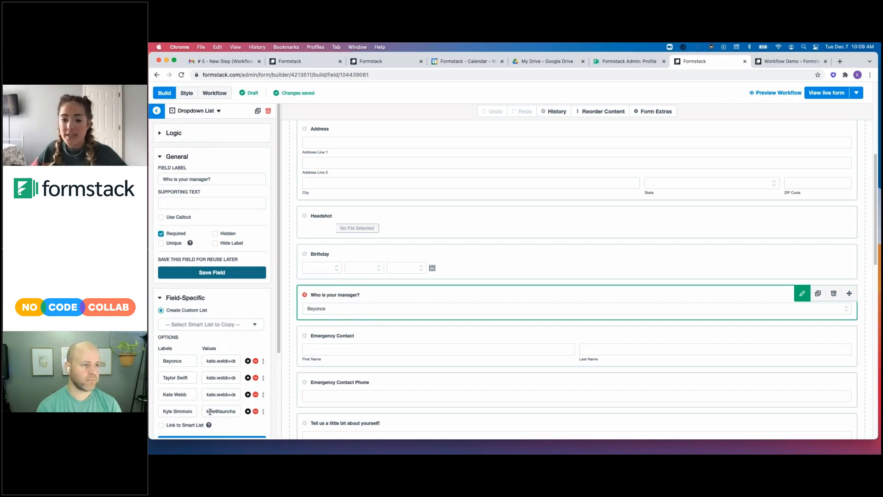
scroll(210, 412, "down", 1)
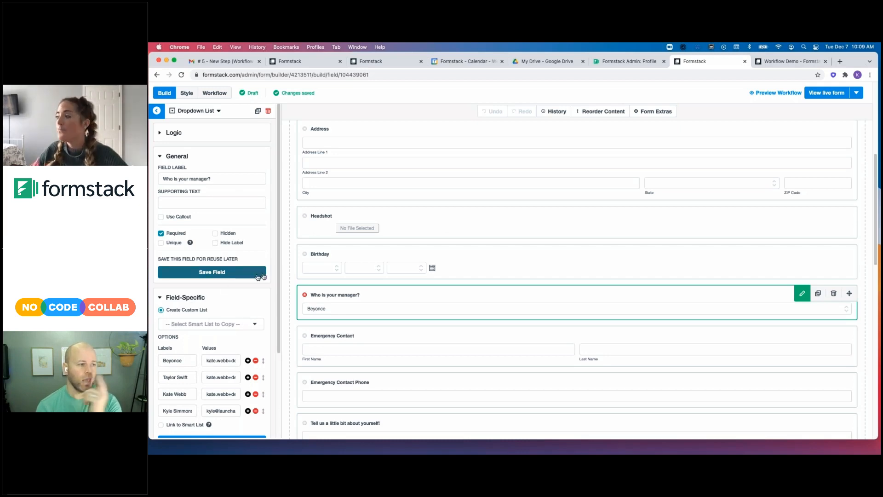
scroll(223, 279, "up", 2)
scroll(224, 279, "up", 3)
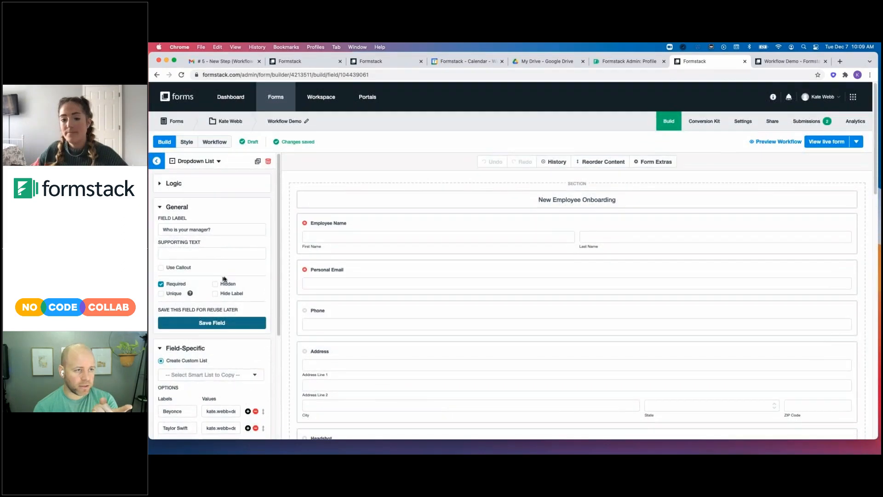
scroll(223, 279, "down", 3)
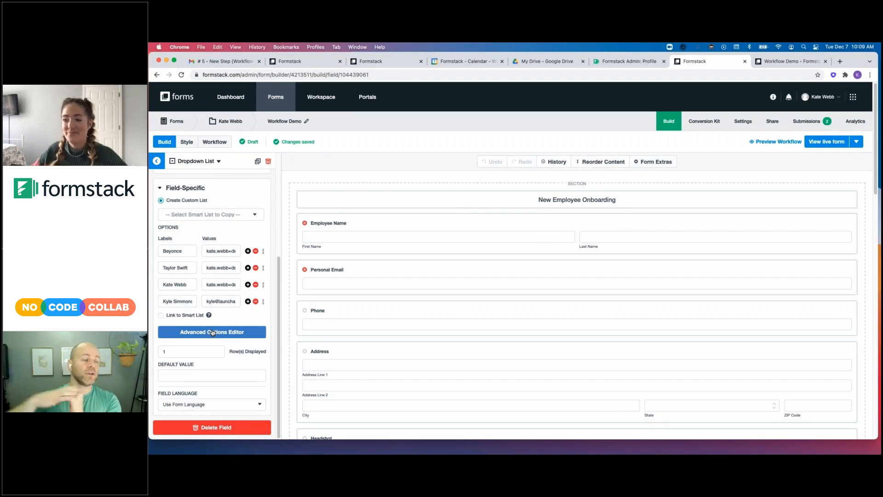
Reopen the workflow editor and view the sections included in the second step
scroll(213, 332, "up", 1)
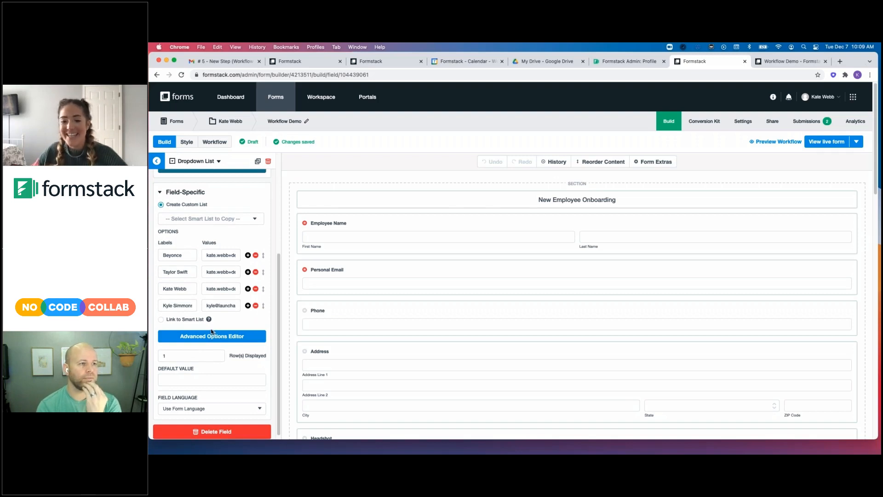
left_click(219, 143)
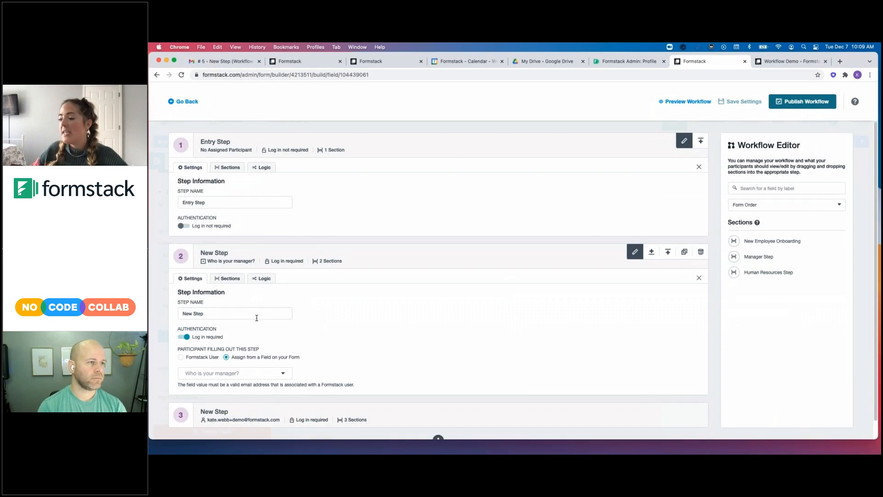
scroll(257, 318, "down", 1)
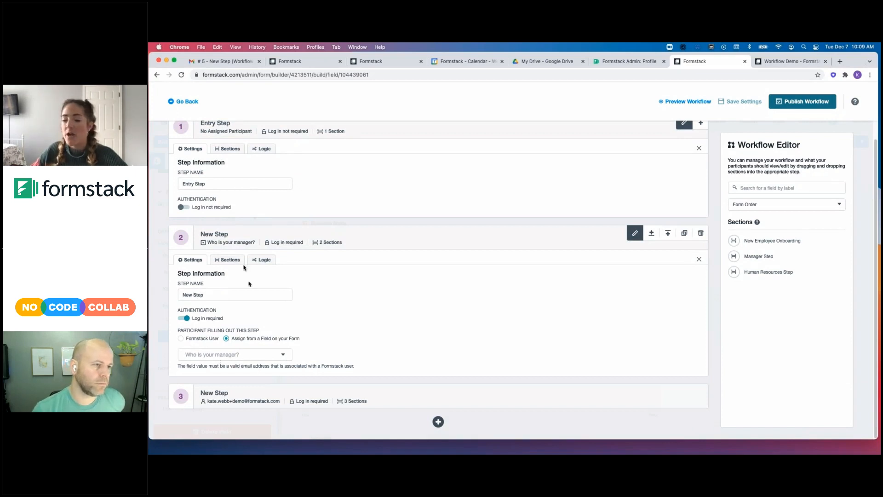
left_click(225, 260)
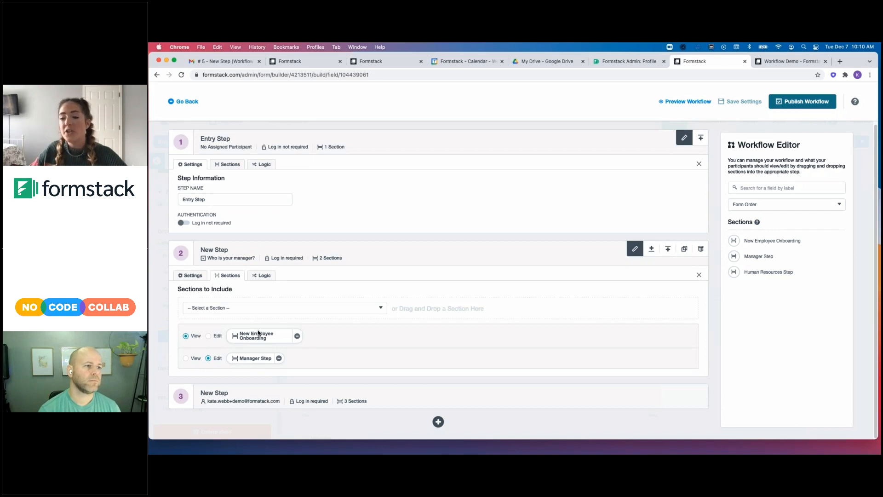
Try giving the second step Edit access to the New Employee Onboarding section and set it back to View
left_click(209, 336)
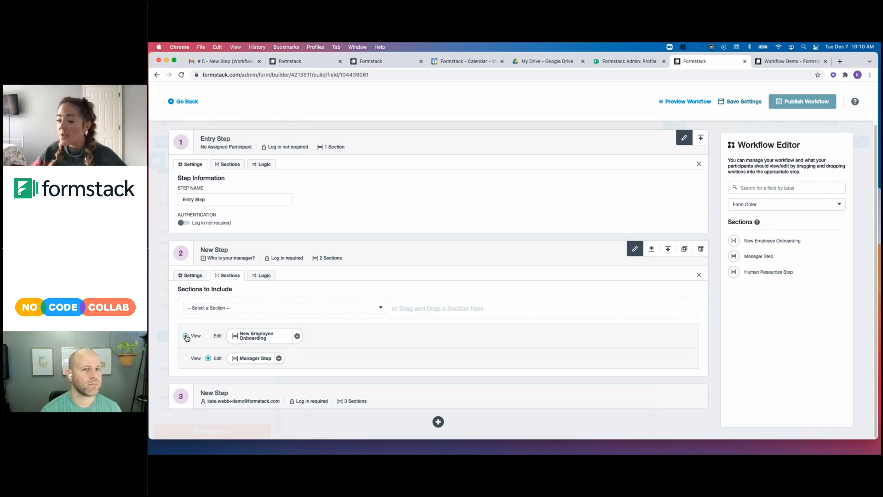
left_click(185, 336)
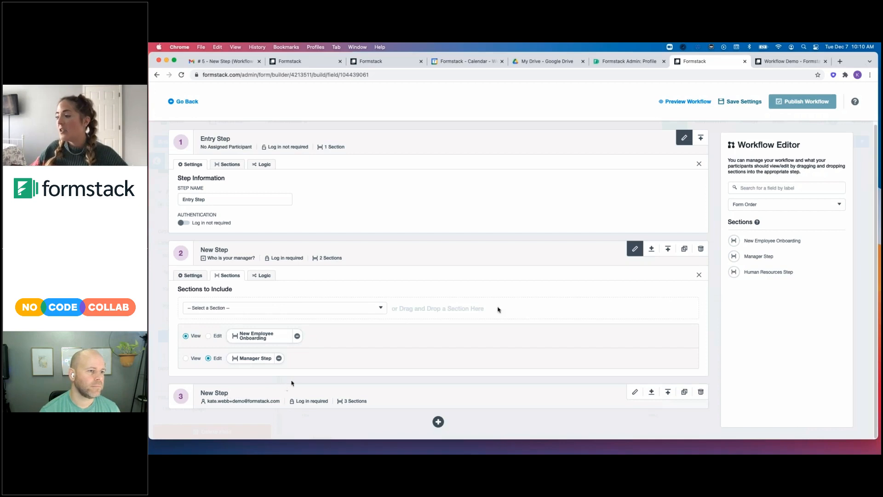
Expand the third step, choose the Formstack user who fills it out, and view its included sections
scroll(218, 404, "down", 3)
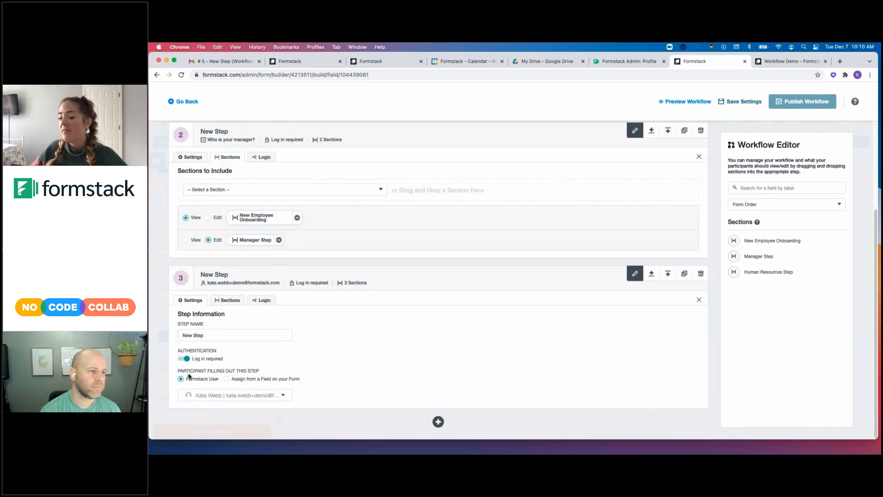
left_click(223, 395)
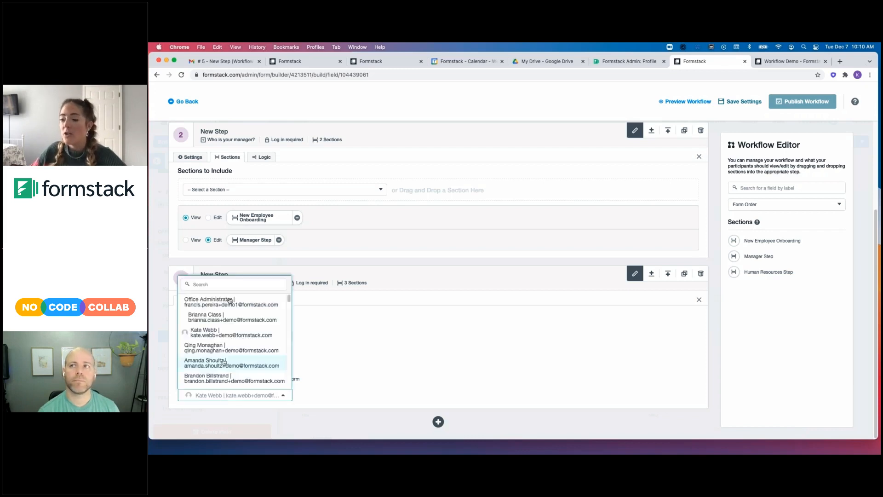
left_click(203, 332)
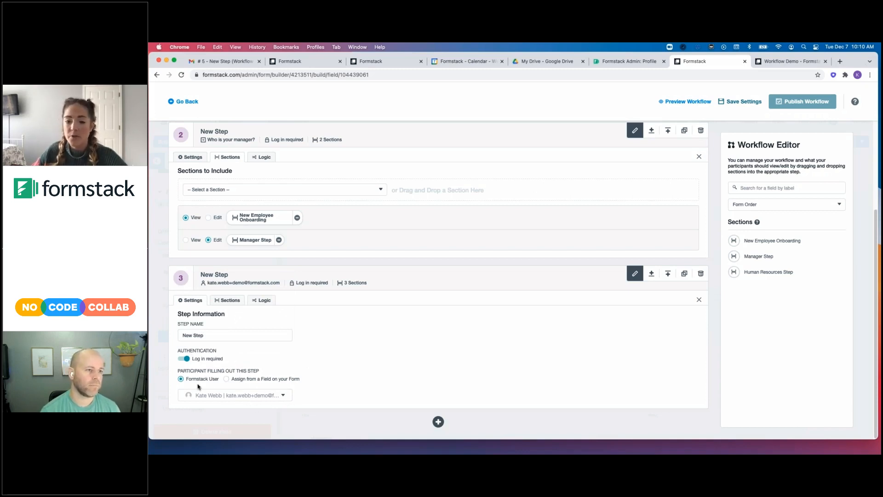
left_click(232, 300)
scroll(257, 336, "down", 1)
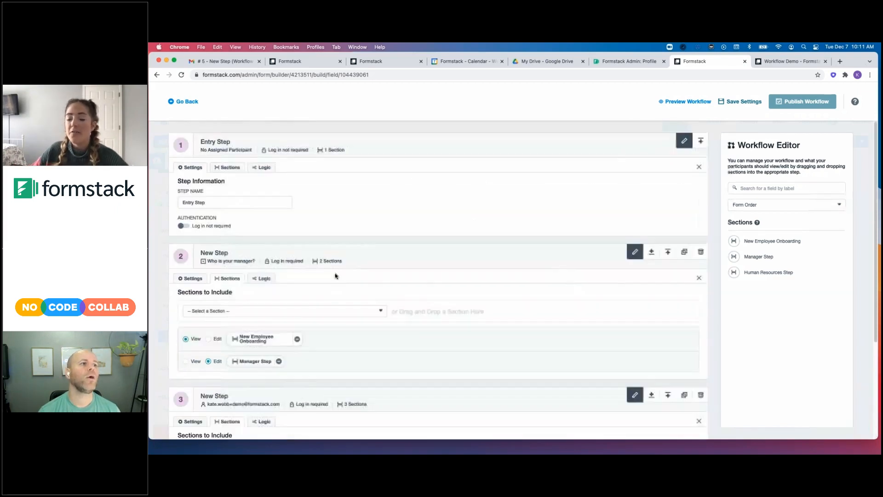
Open the second step's settings and try turning its log-in requirement off and back on
scroll(338, 276, "up", 3)
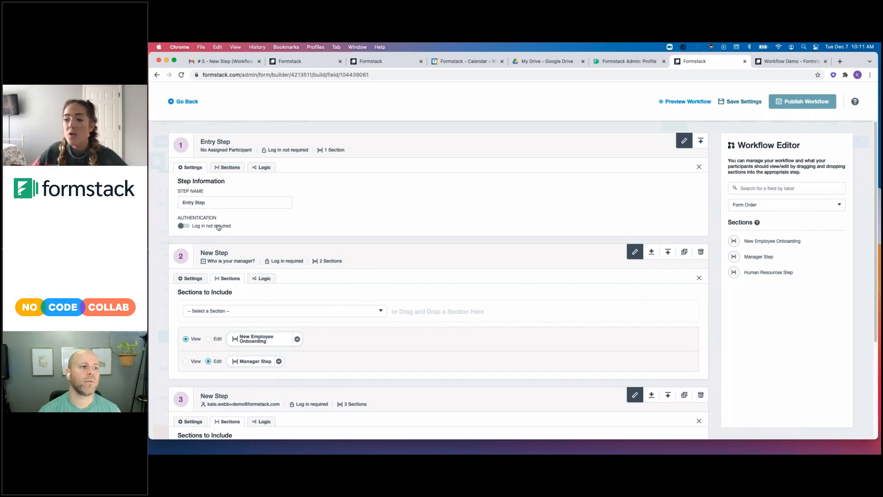
scroll(272, 231, "down", 1)
scroll(272, 231, "down", 1)
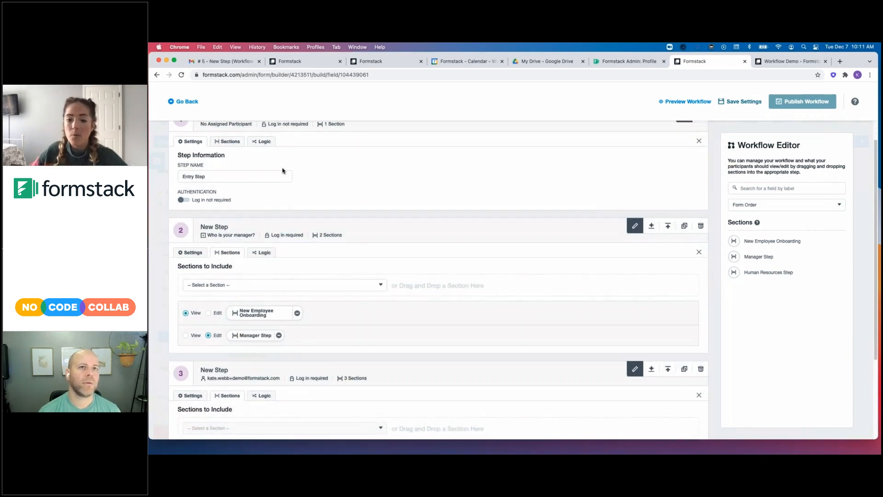
scroll(276, 170, "up", 2)
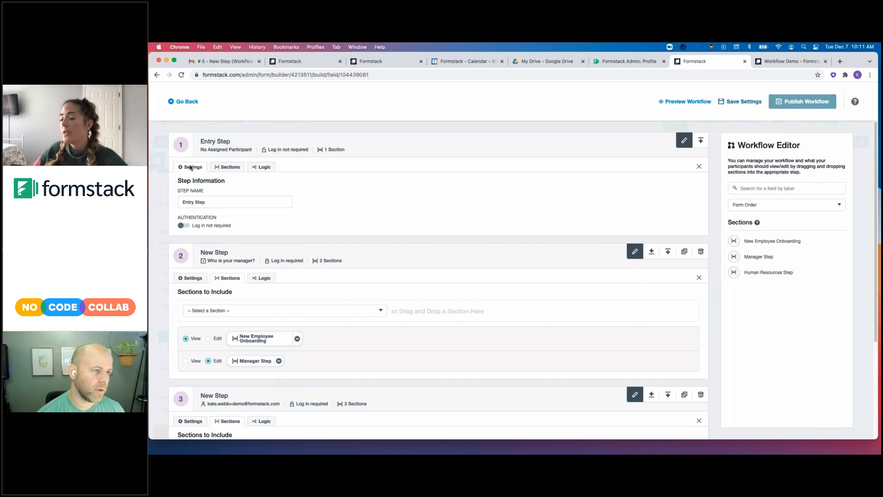
left_click(189, 278)
scroll(341, 322, "down", 1)
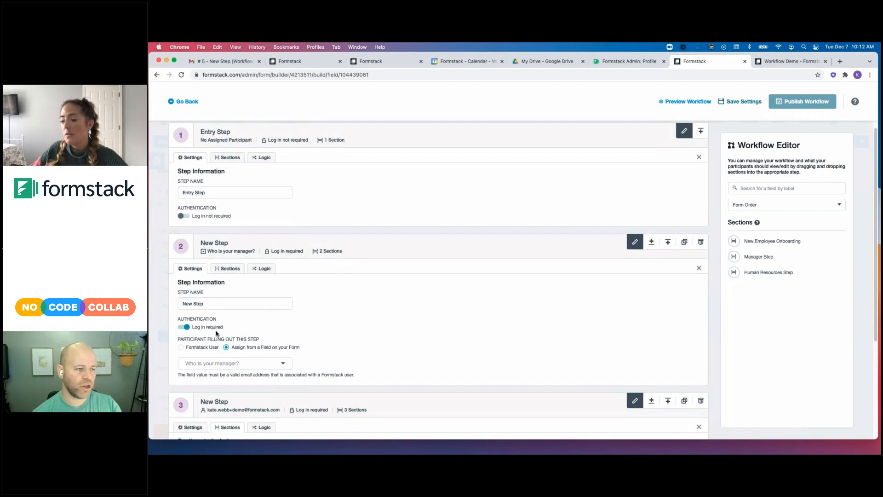
left_click(179, 328)
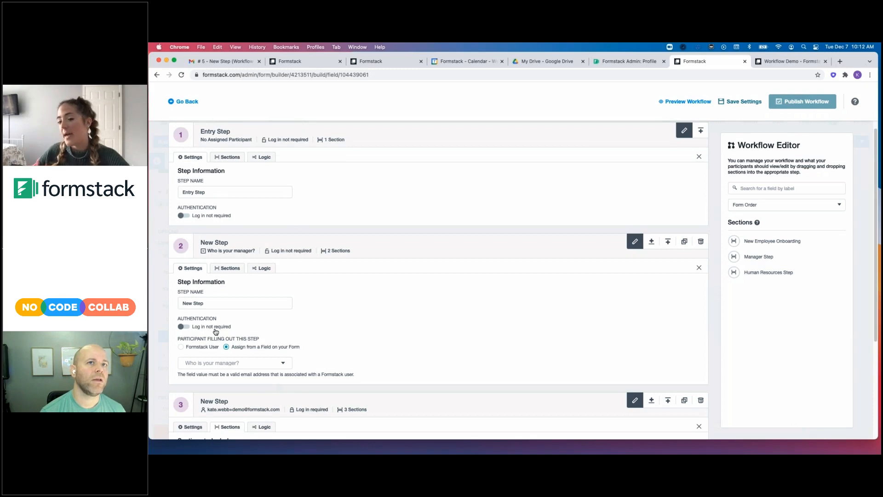
left_click(186, 327)
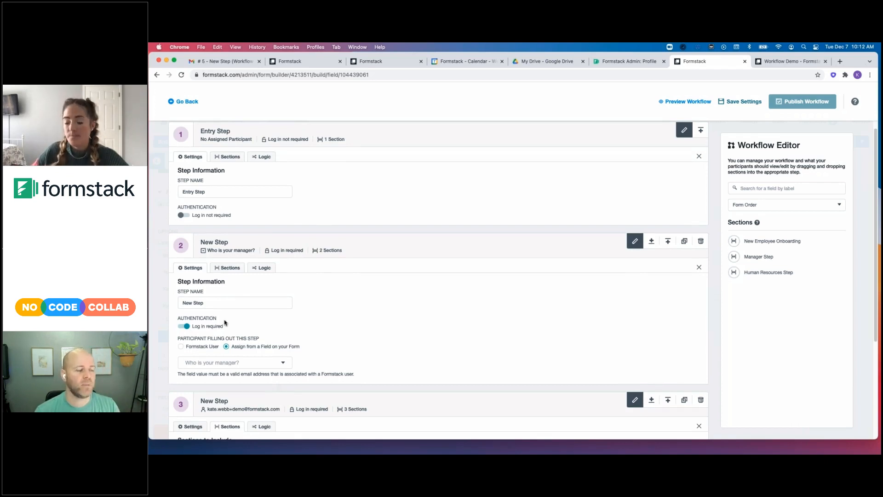
View the logic rules of the Entry Step and the second workflow step
scroll(228, 323, "down", 1)
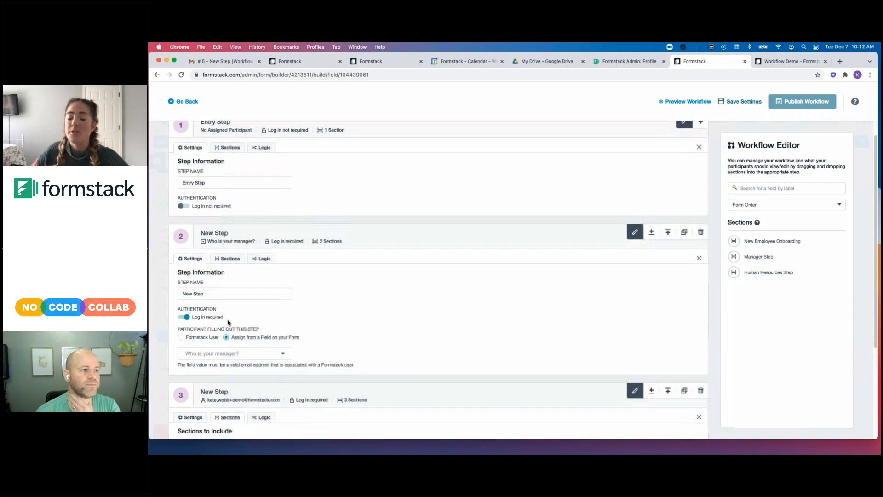
scroll(229, 323, "down", 3)
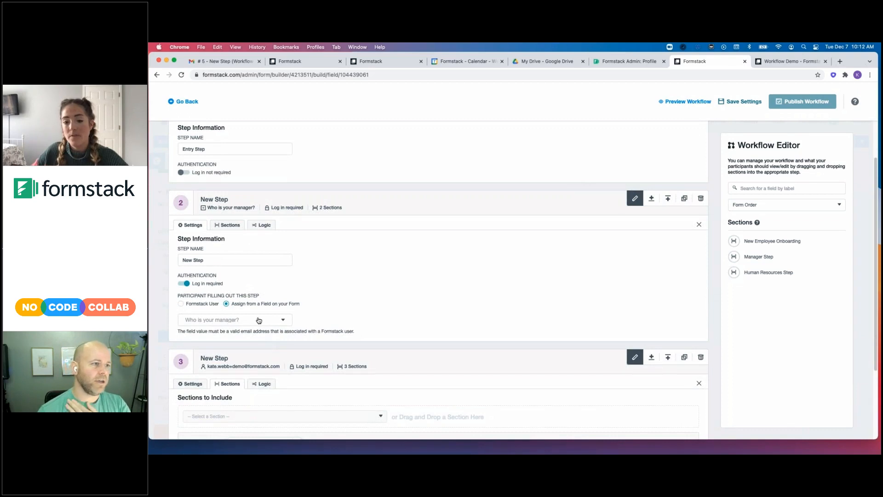
scroll(259, 321, "down", 3)
scroll(252, 194, "up", 6)
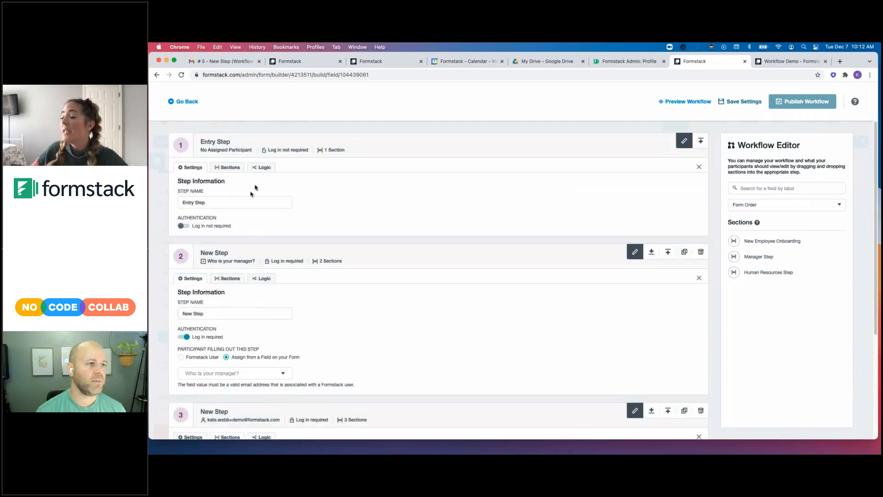
left_click(261, 169)
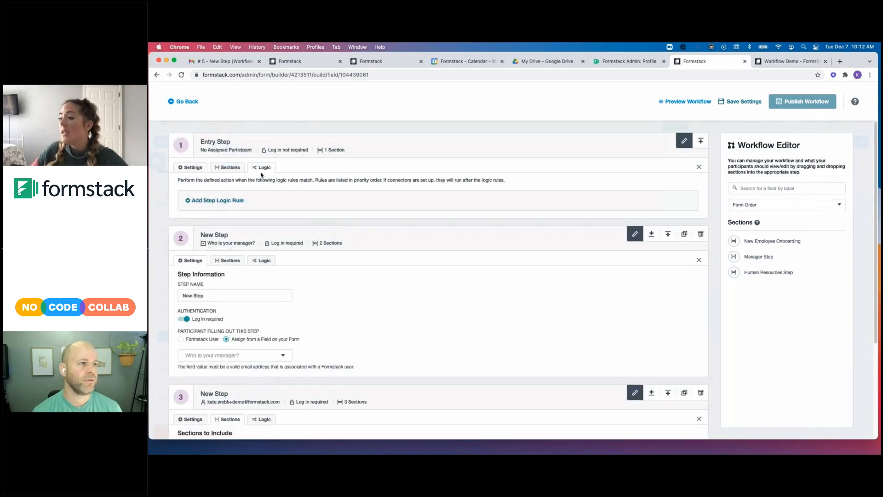
left_click(266, 262)
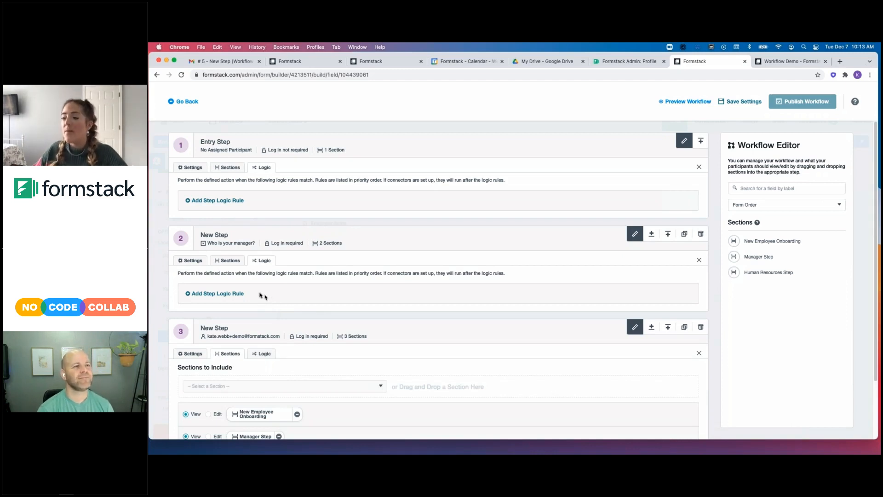
Try adding a step logic rule on the Birthday field to the second step and remove it again
left_click(230, 294)
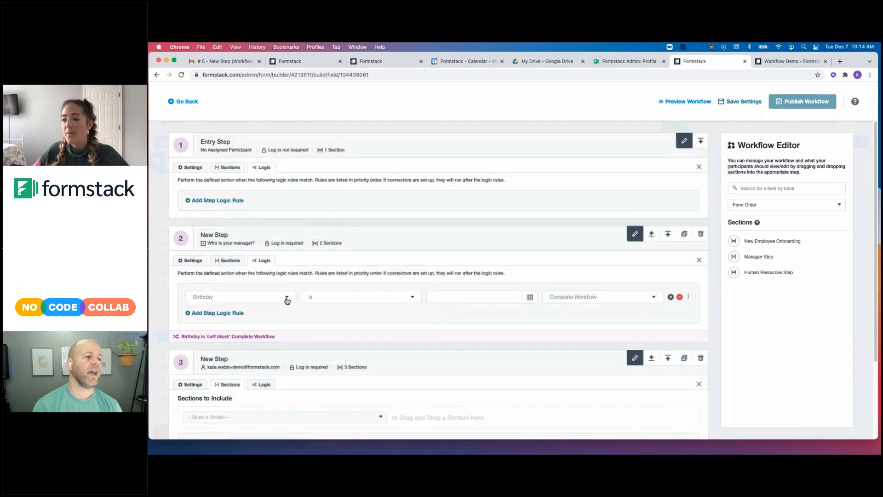
left_click(467, 298)
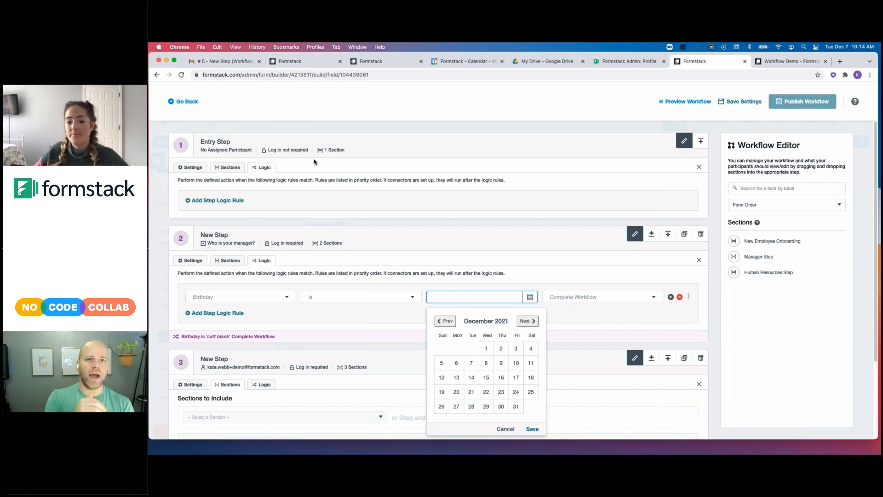
left_click(680, 297)
left_click(681, 297)
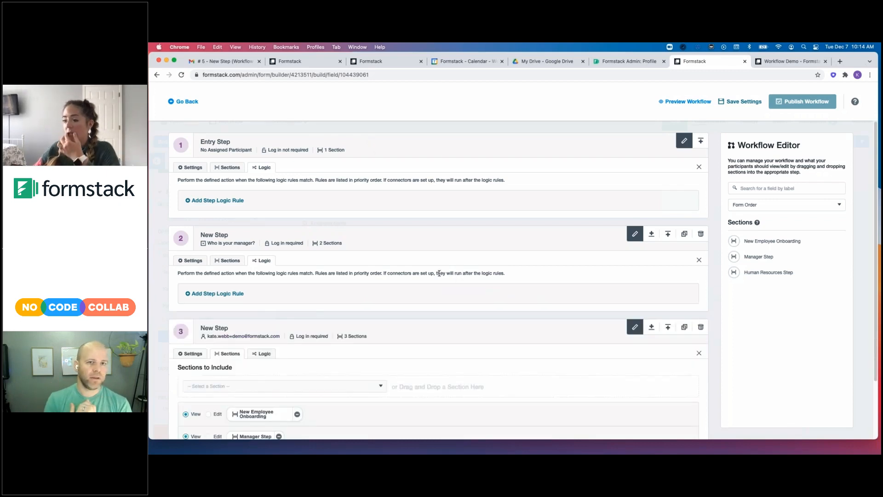
Add a fourth step at the end of the workflow and check its available sections and settings
scroll(460, 389, "down", 3)
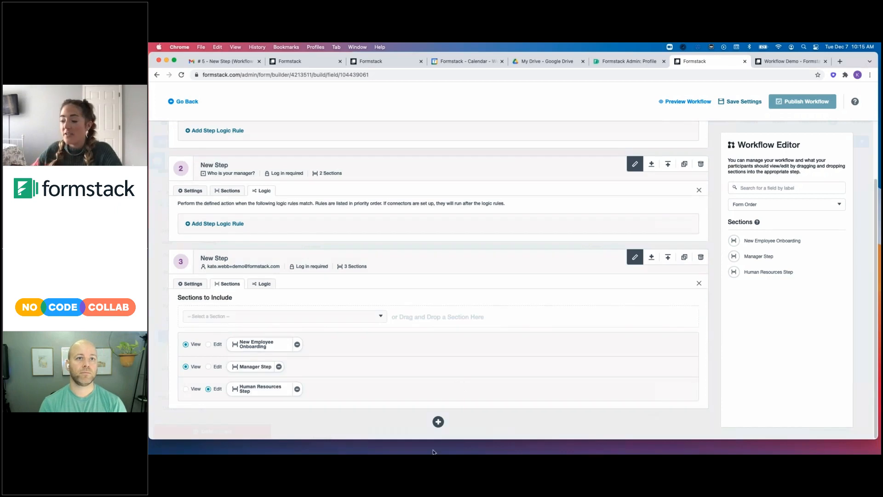
left_click(438, 423)
scroll(400, 365, "down", 5)
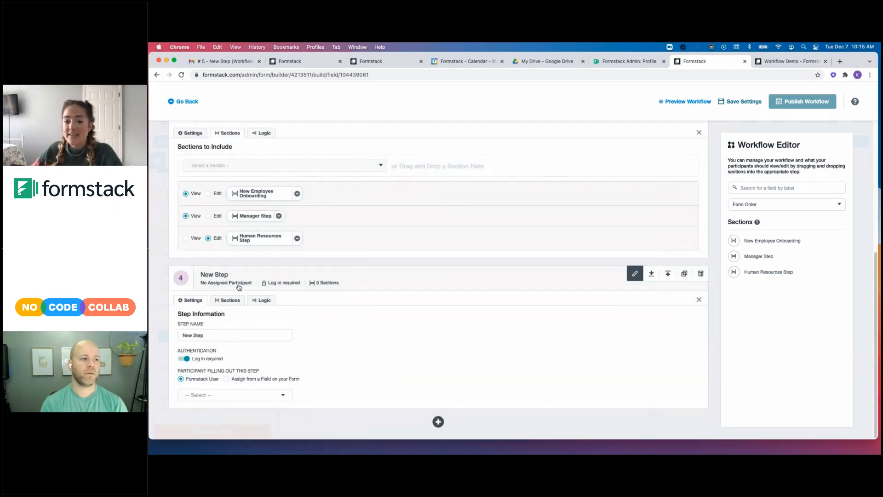
left_click(227, 300)
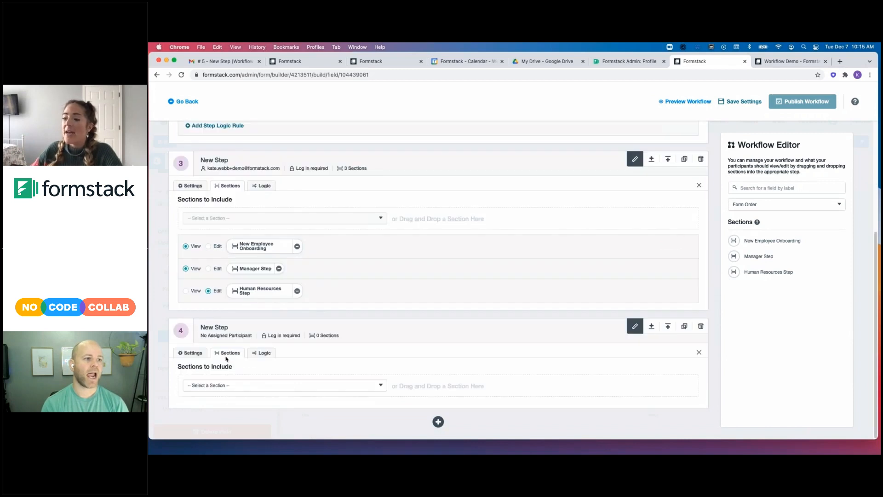
left_click(218, 389)
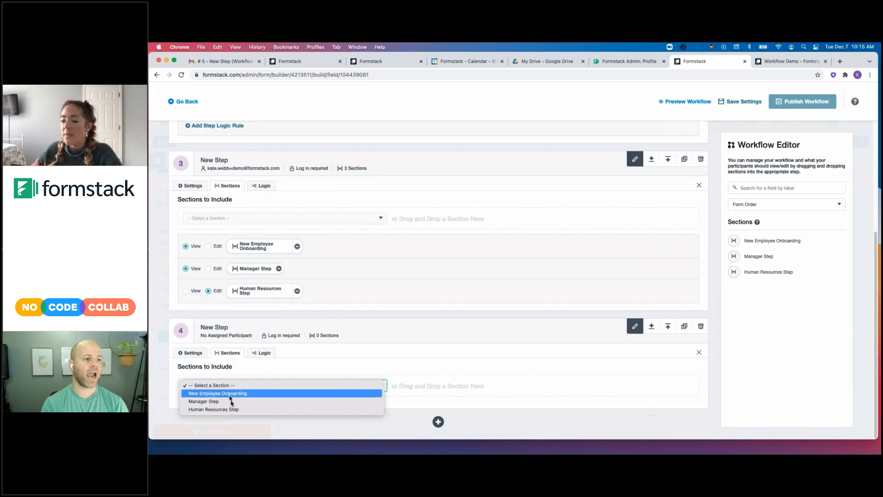
left_click(285, 363)
left_click(187, 353)
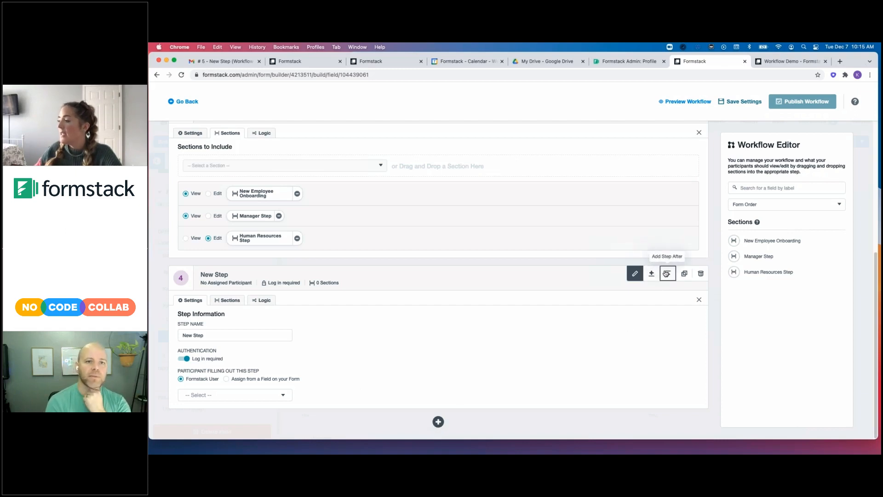
Try to move the third workflow step above the second one
scroll(519, 256, "up", 5)
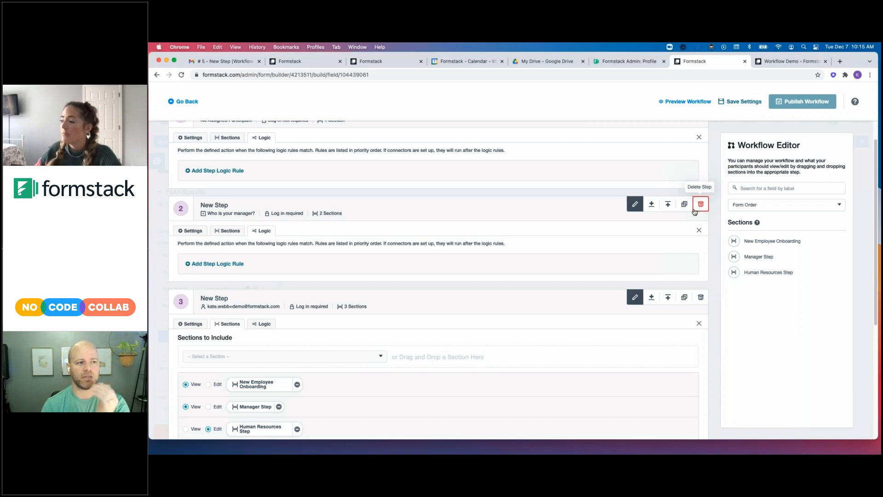
left_click_drag(590, 302, 565, 224)
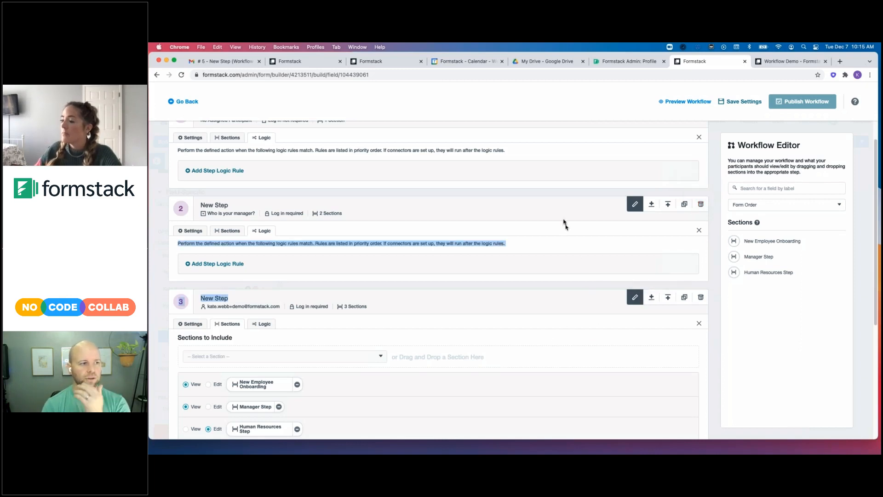
left_click(567, 255)
Look over the workflow's steps, return to the form builder and reopen the workflow editor
scroll(578, 295, "down", 5)
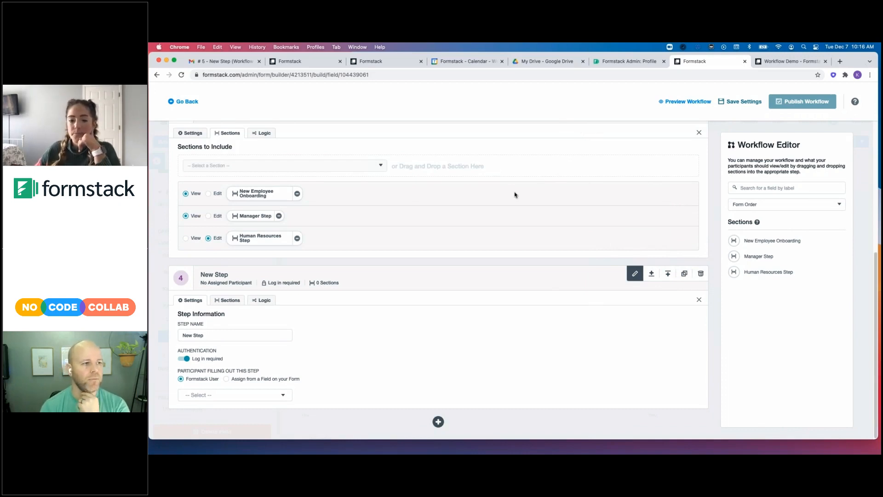
scroll(557, 230, "up", 5)
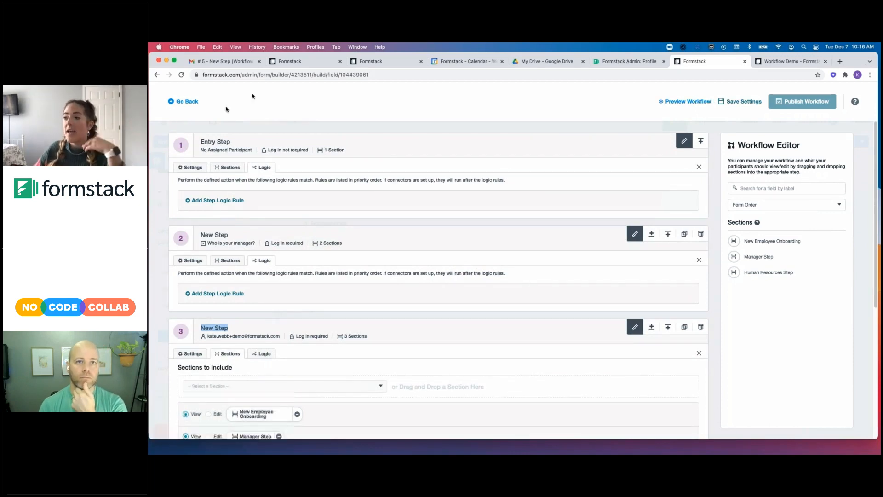
left_click(189, 102)
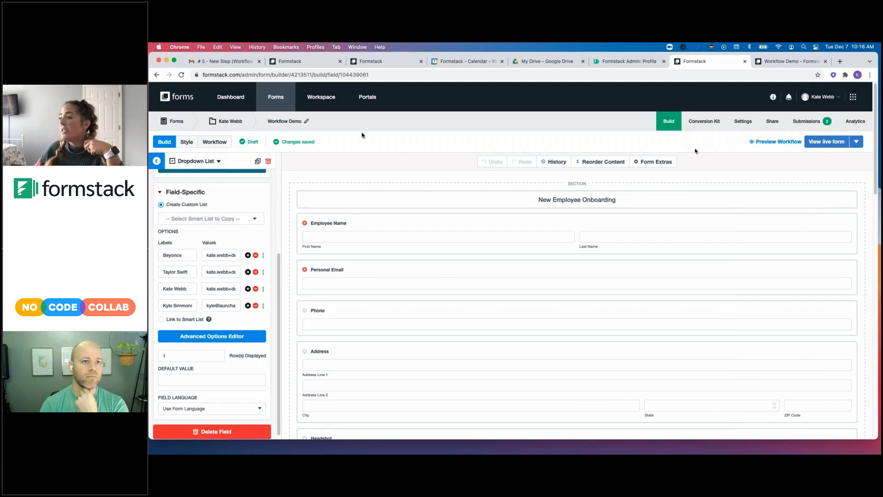
left_click(215, 141)
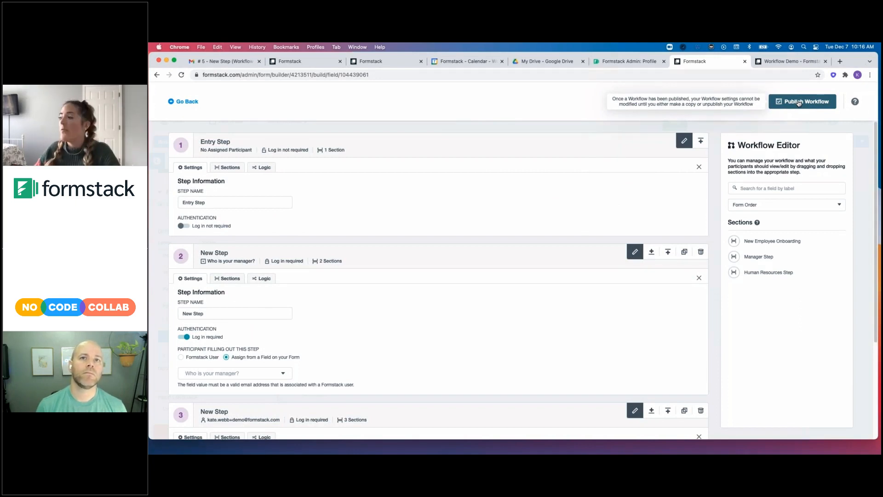
Publish the workflow and unpublish it again for editing, leaving the in-progress submissions as they are
left_click(799, 102)
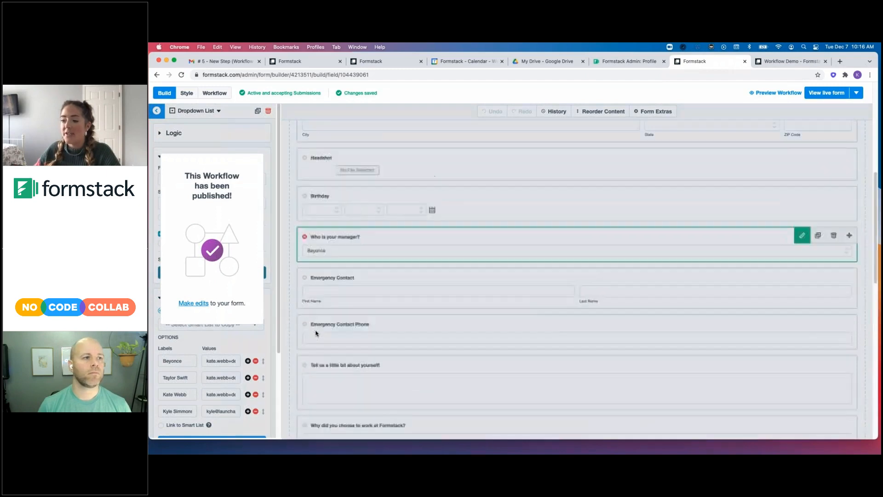
scroll(316, 333, "up", 10)
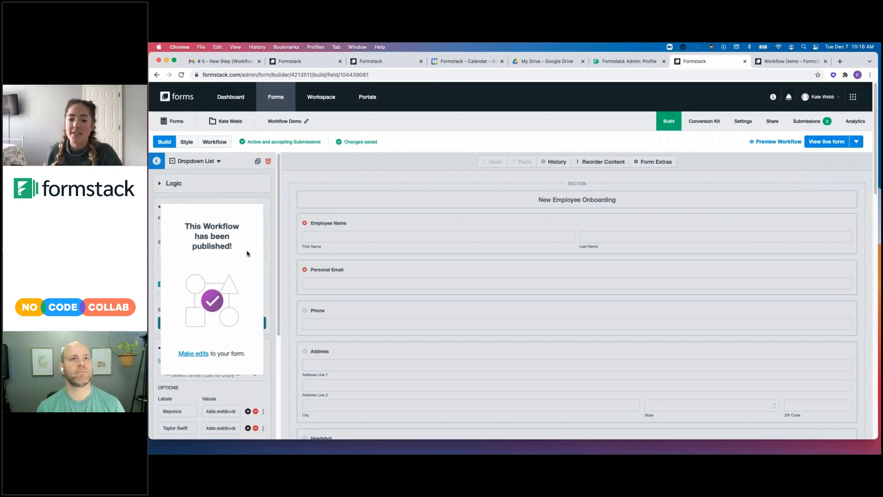
left_click(193, 354)
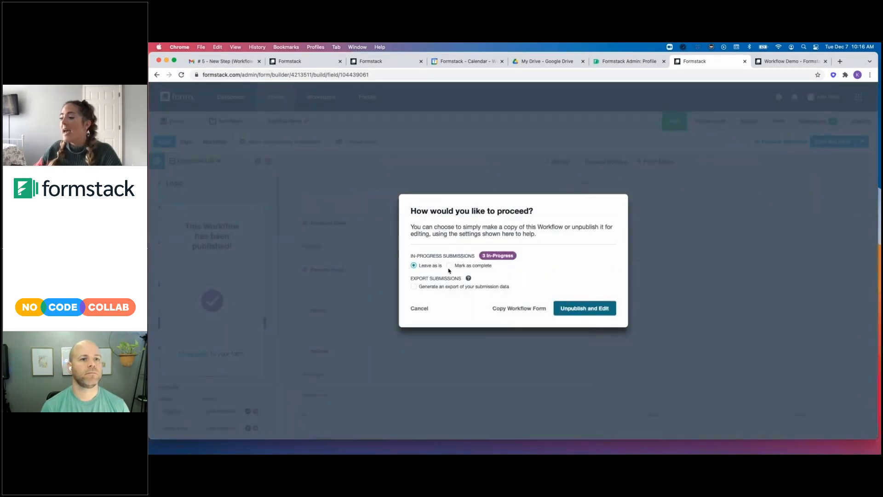
left_click(590, 309)
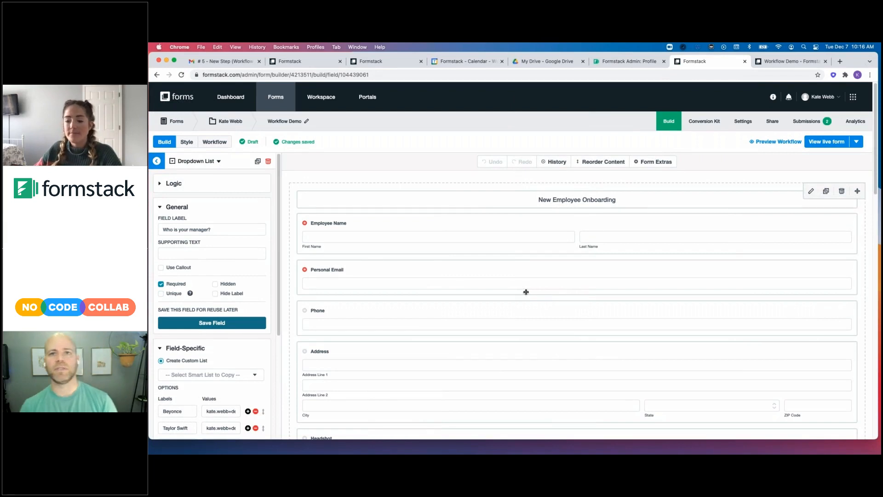
Preview the workflow and look through the form pages of the Entry Step and the second step, including its Manager Step section
left_click(778, 142)
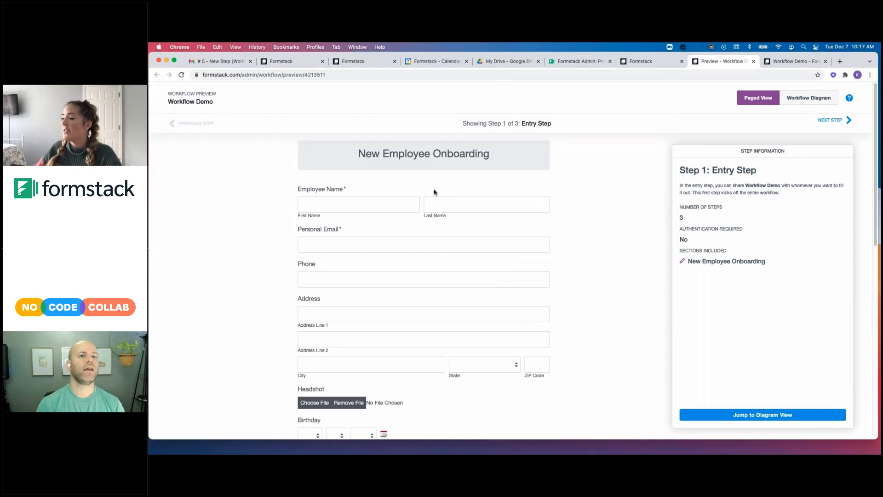
scroll(433, 192, "down", 8)
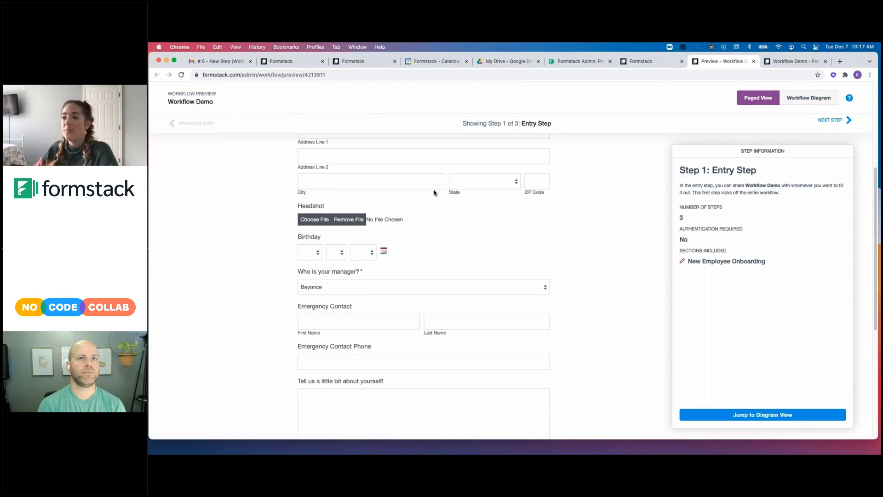
scroll(436, 194, "up", 1)
scroll(433, 193, "down", 10)
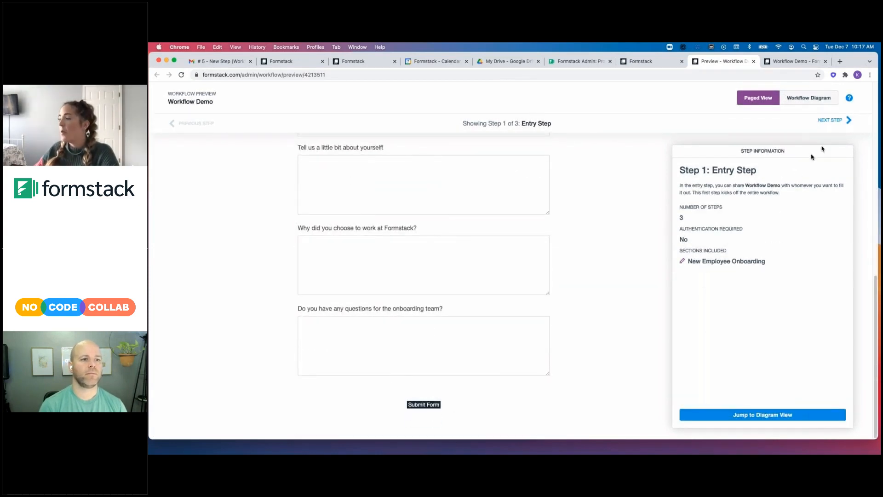
left_click(849, 121)
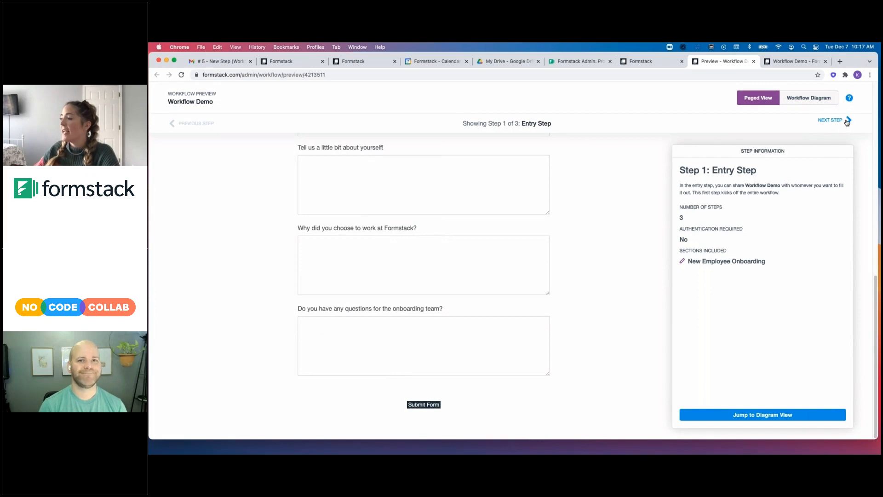
scroll(381, 213, "up", 6)
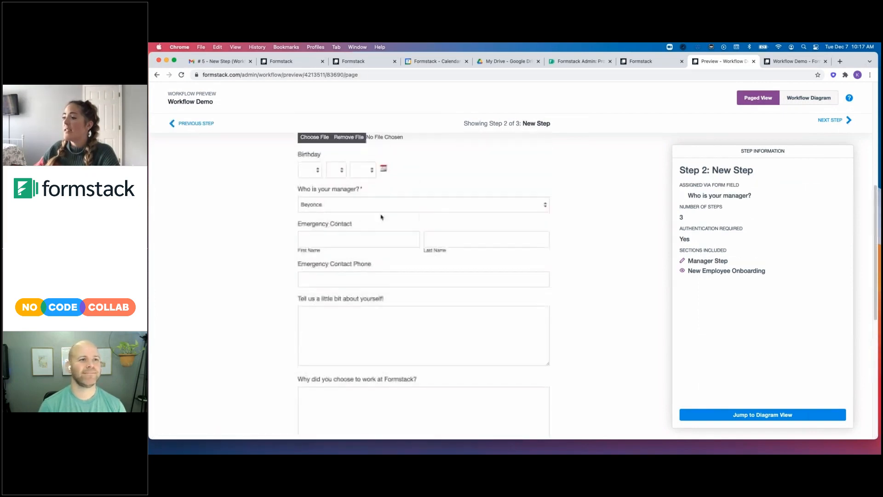
scroll(380, 213, "down", 13)
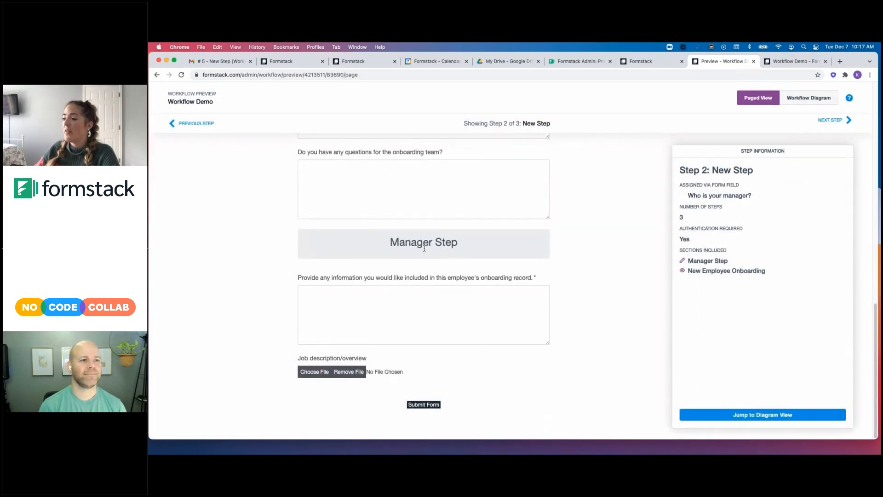
Review the third step's page with its Human Resources Step section and show the preview as a workflow diagram
left_click(849, 121)
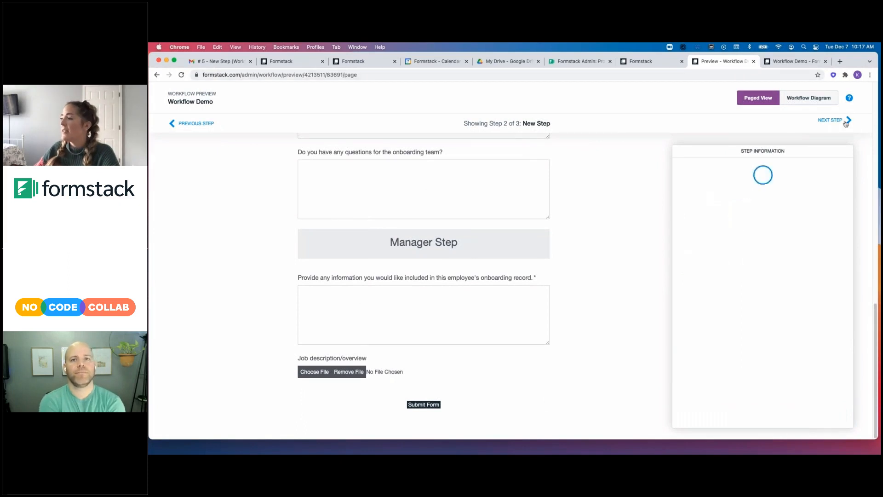
scroll(343, 232, "down", 8)
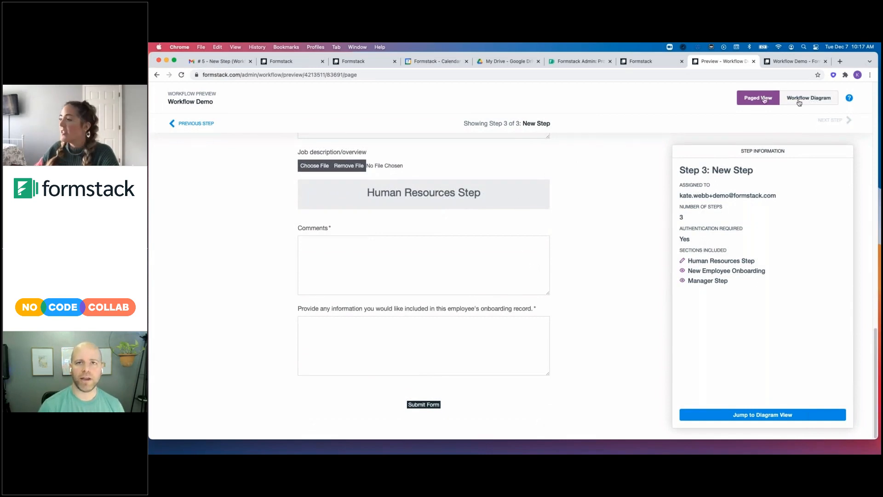
left_click(815, 102)
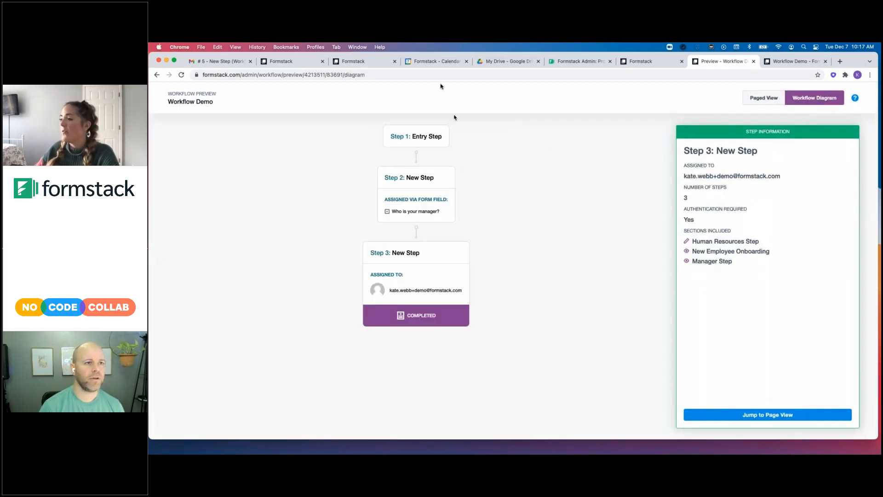